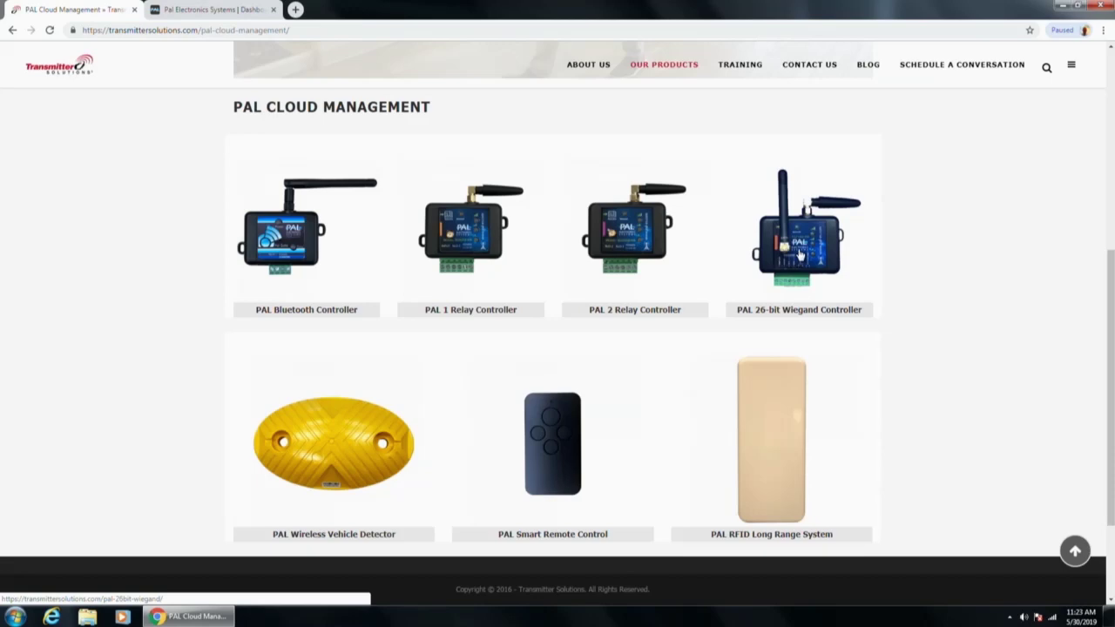
Step: Open the CUT SHEET PDF from the PAL 26-bit Wiegand Controller page's downloads
click(799, 253)
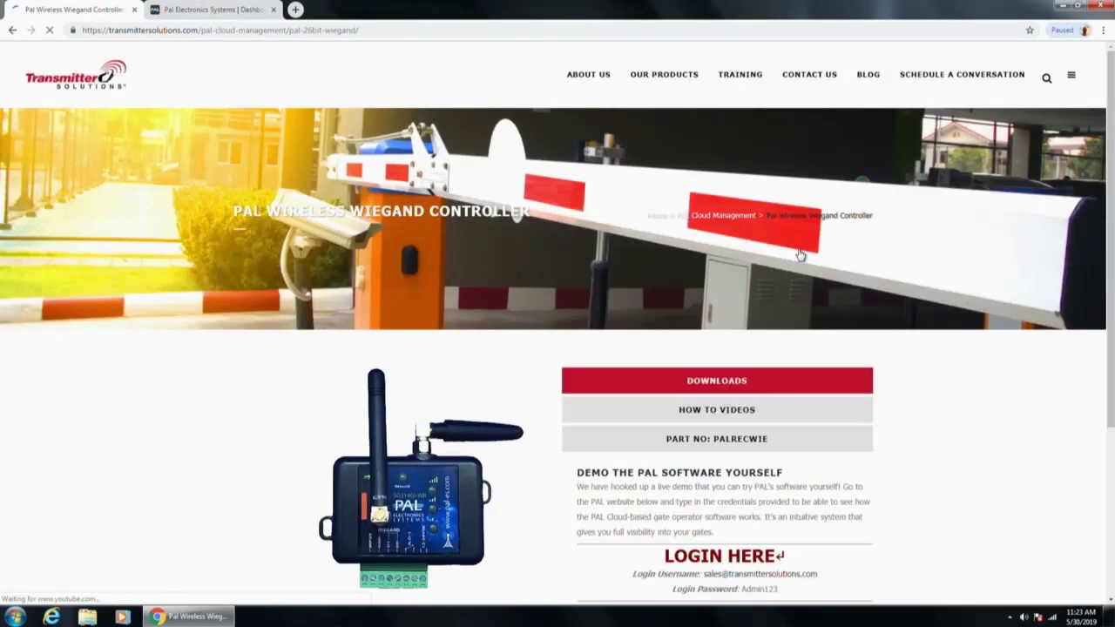
scroll(292, 324, down, 1)
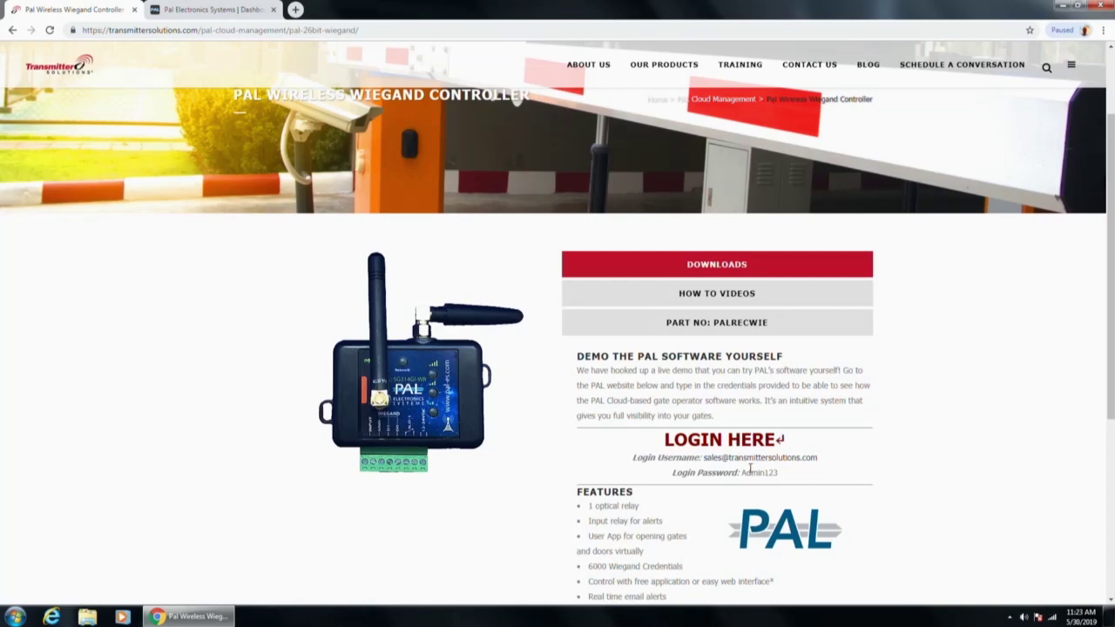
click(711, 270)
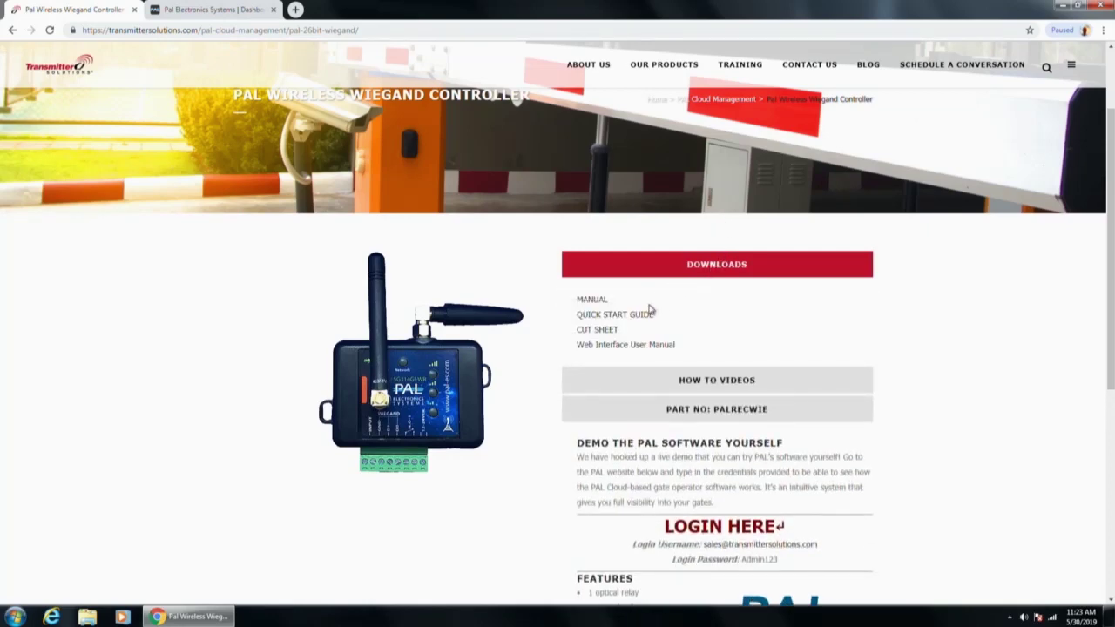
click(612, 332)
Step: Scroll through the cut sheet PDF and return to the product page
scroll(299, 229, down, 5)
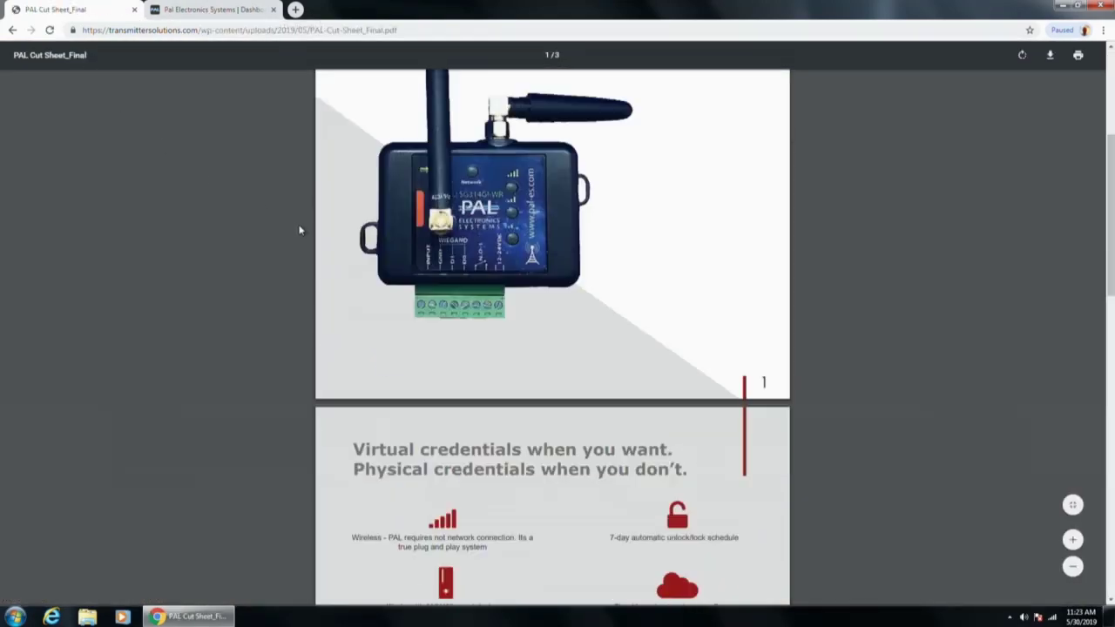
scroll(294, 226, down, 10)
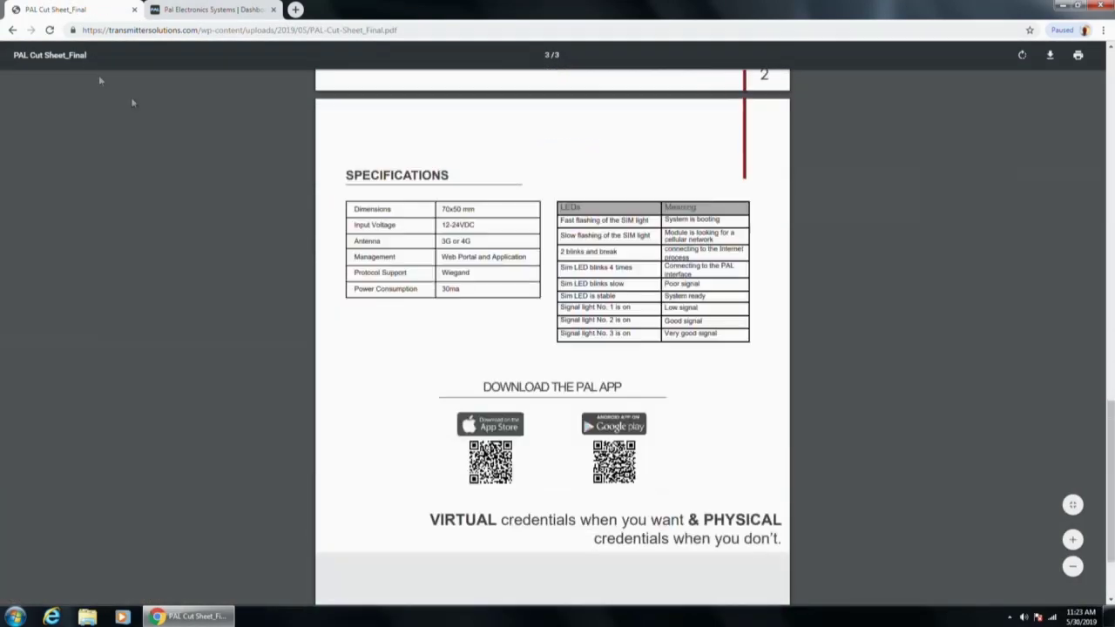
click(12, 30)
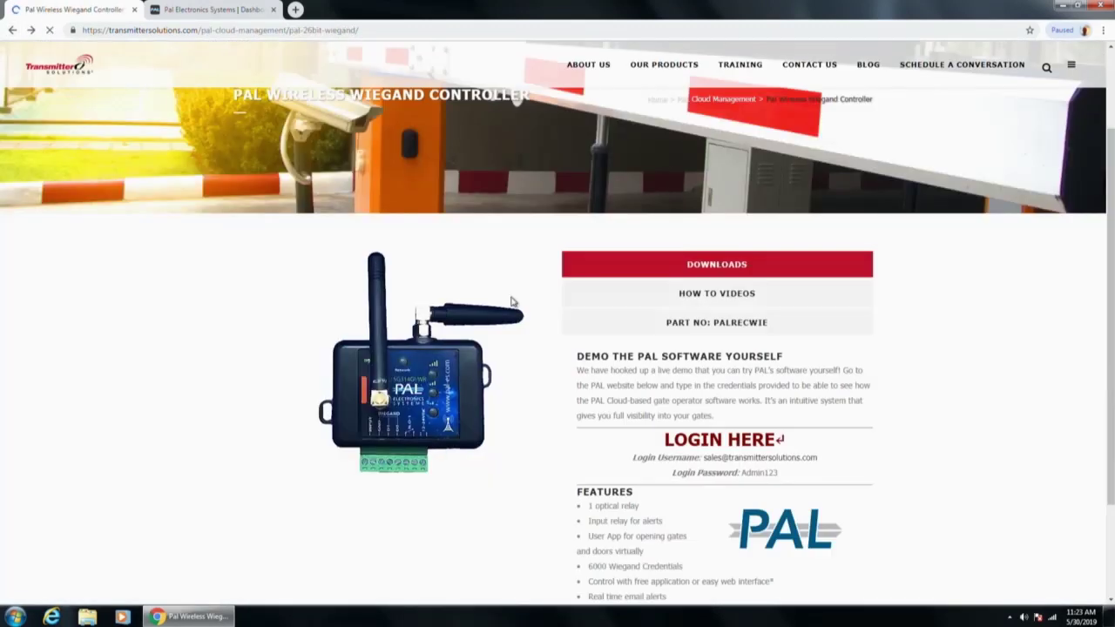
Step: Review the 26-bit Wiegand quick start guide, then return to the product page
click(707, 264)
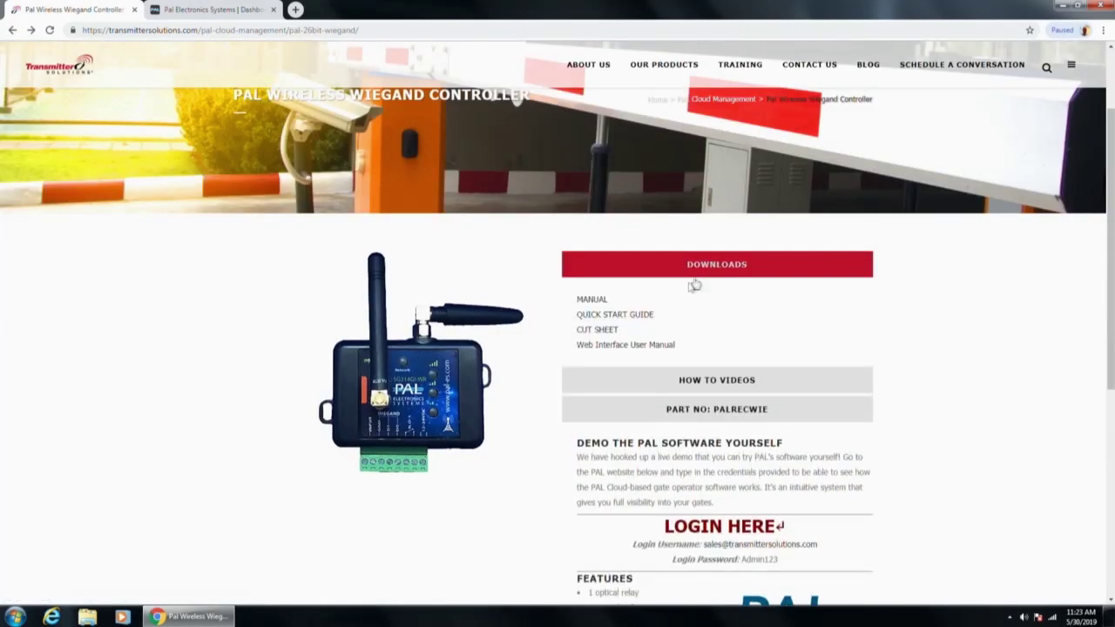
click(609, 315)
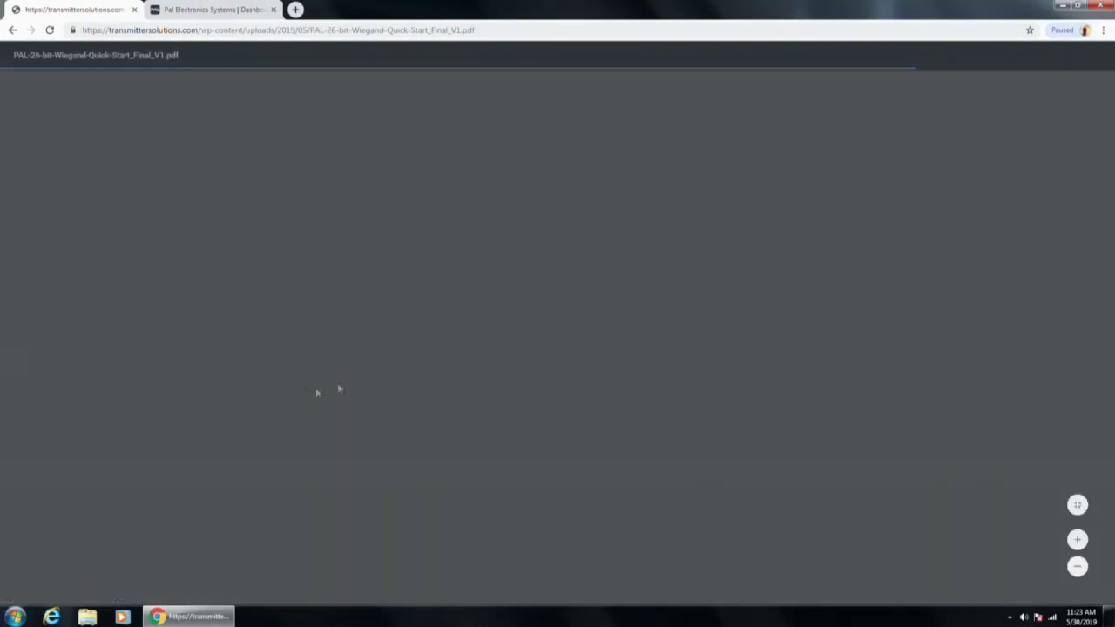
scroll(284, 327, down, 10)
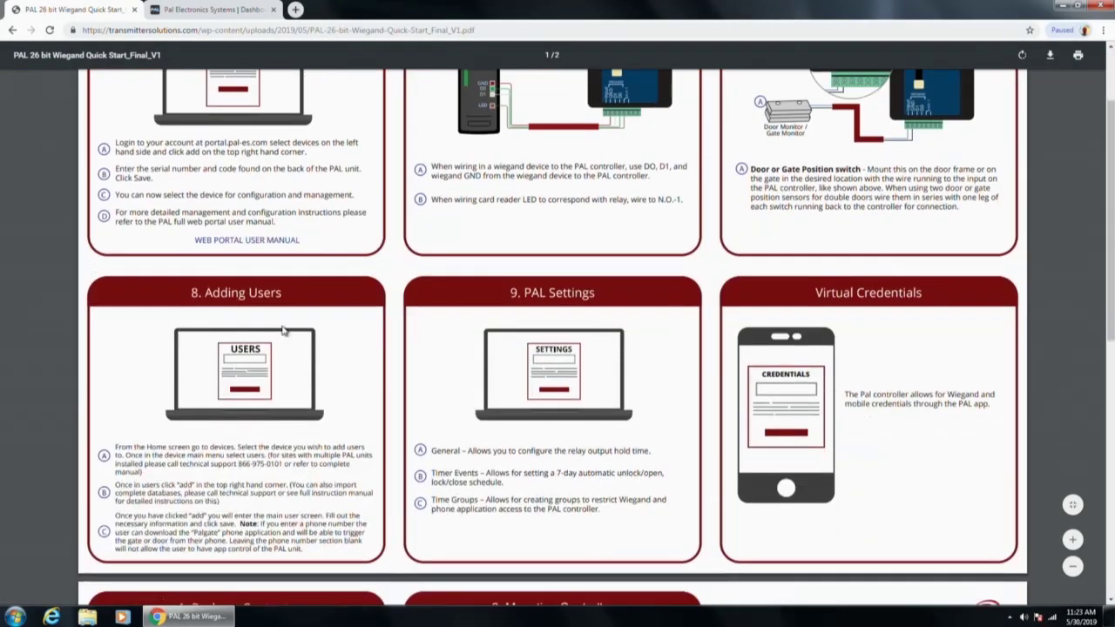
scroll(284, 330, up, 10)
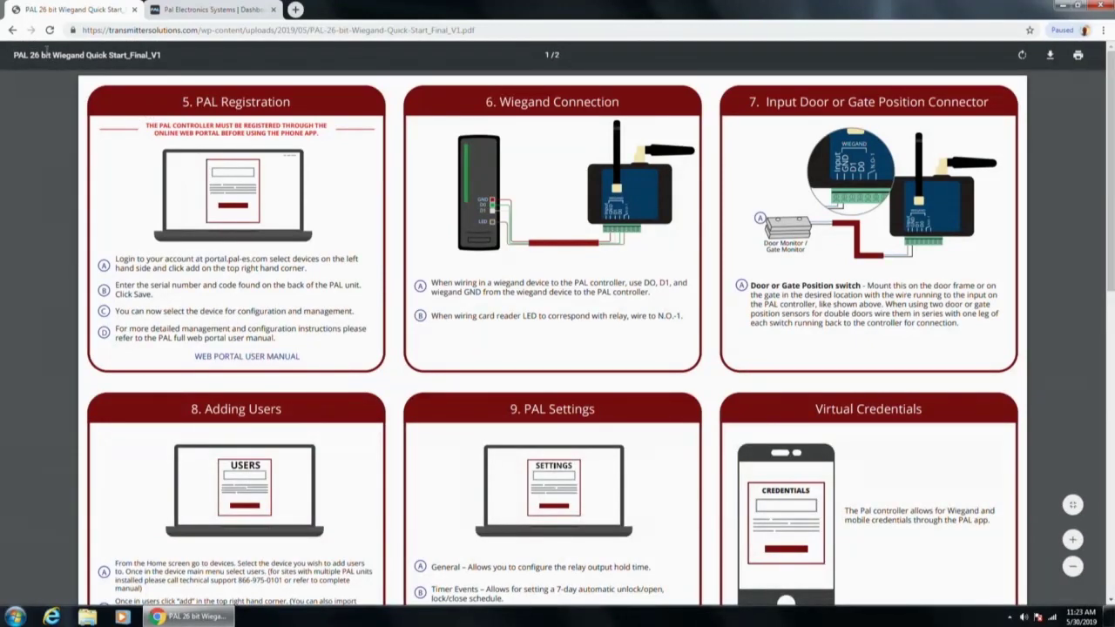
click(12, 30)
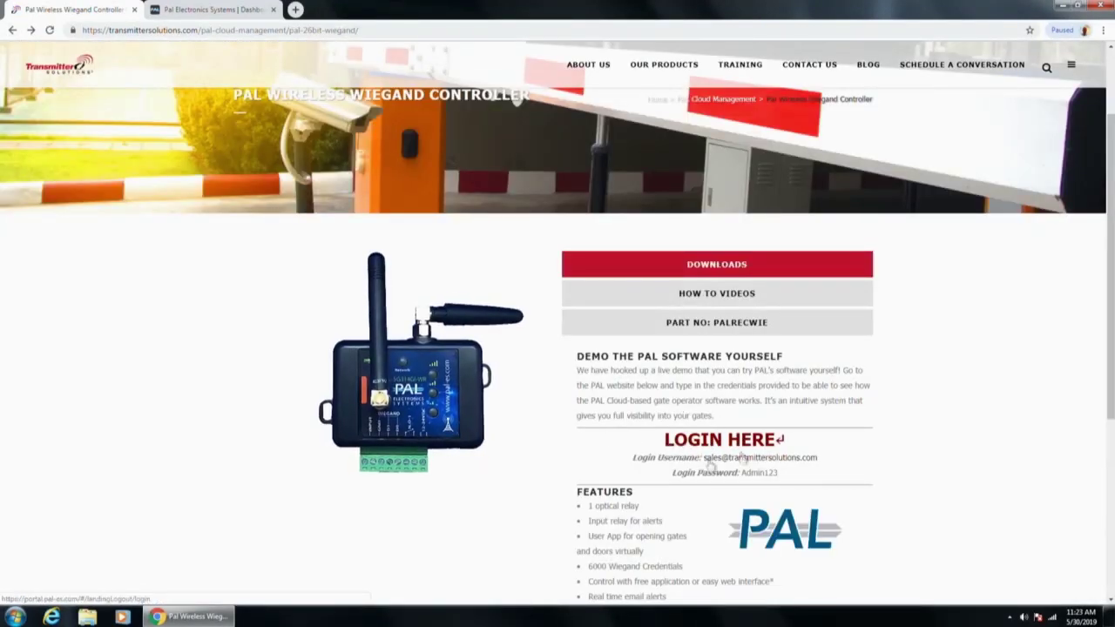
Step: Log in to the PAL portal with the account email and password
key(ctrl+Tab)
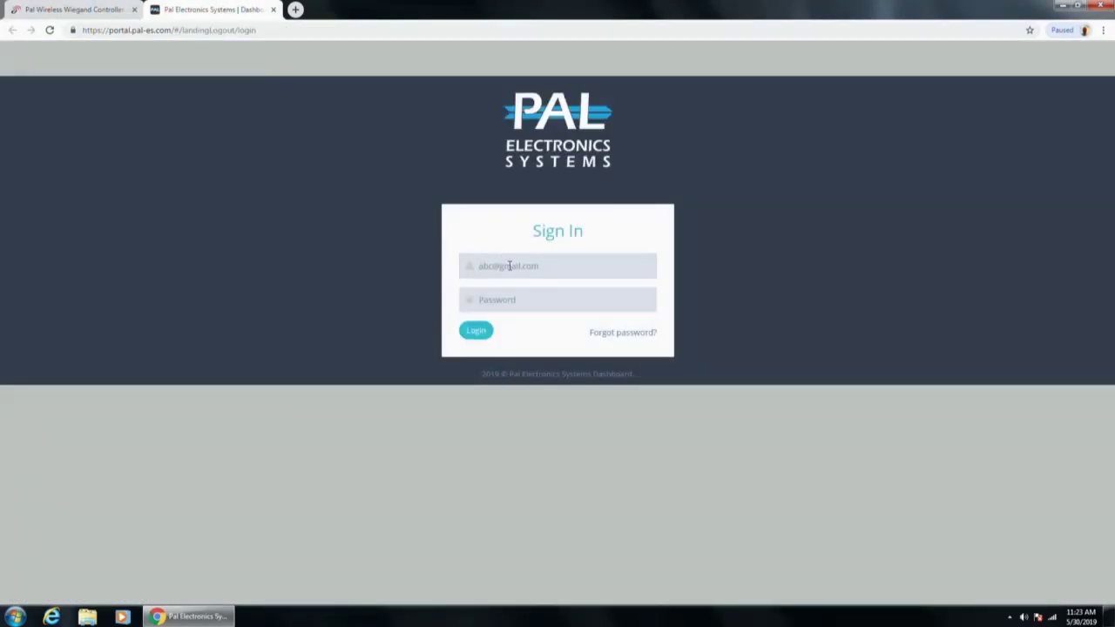
click(510, 266)
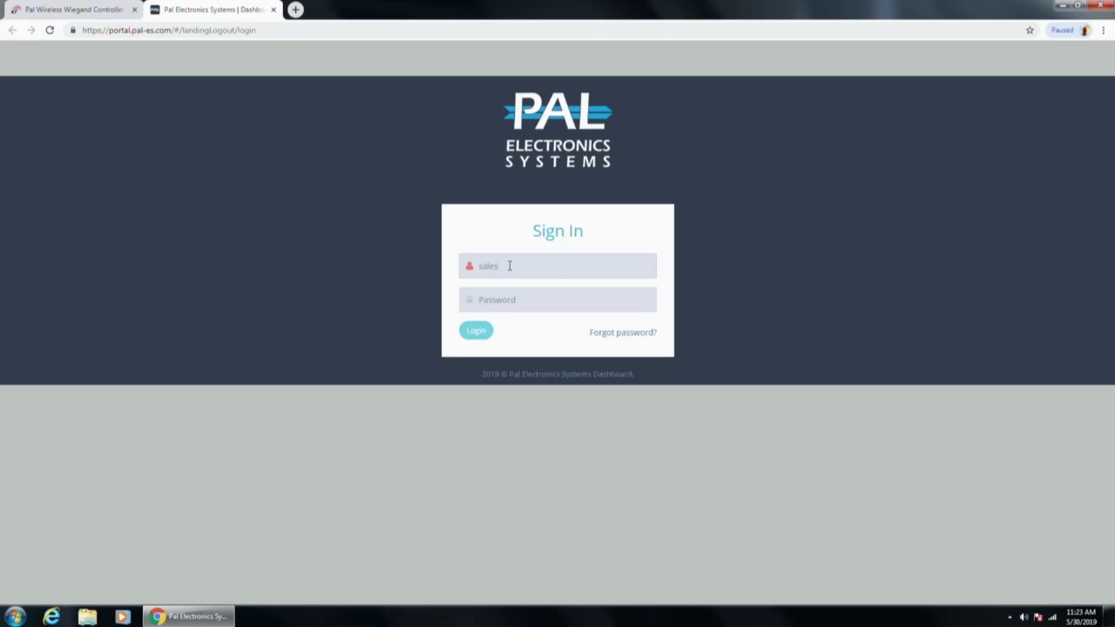
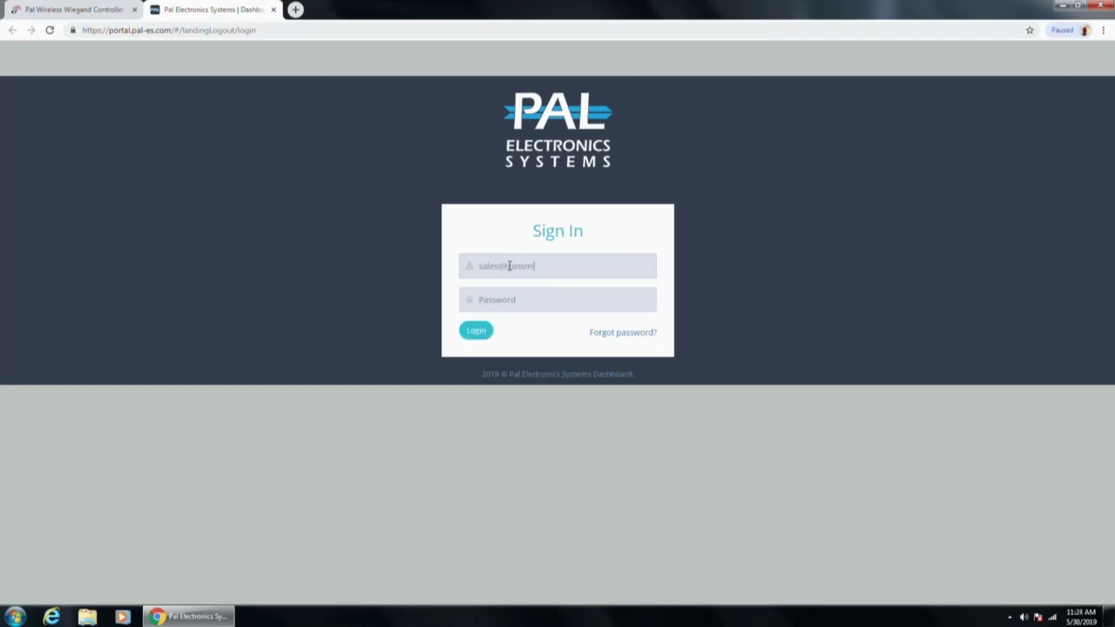
key(Tab)
text(********)
key(Return)
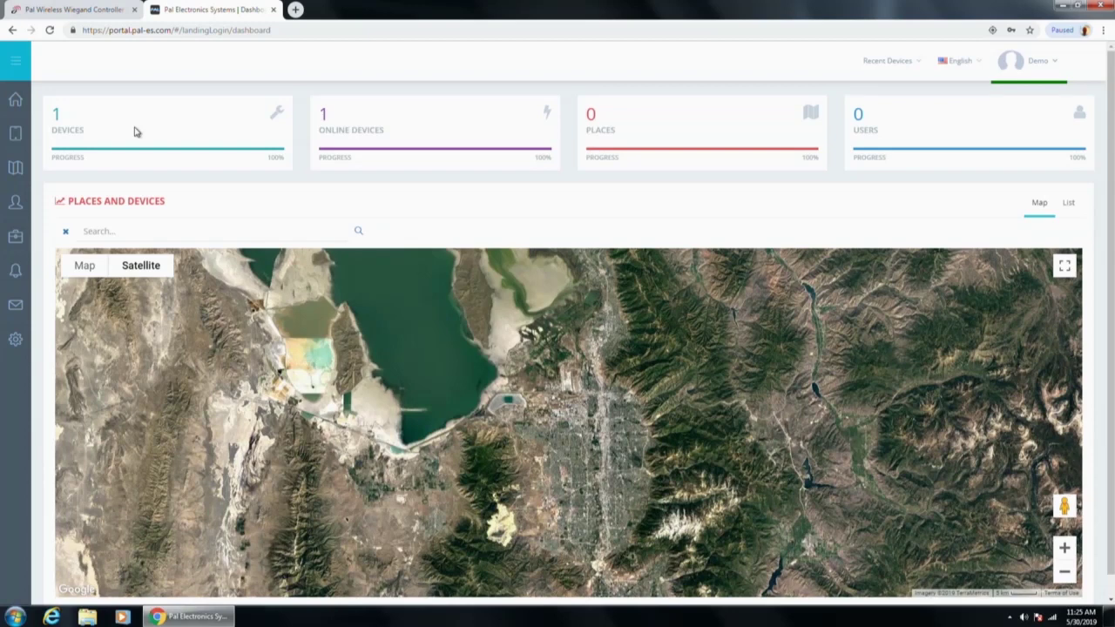
Step: Open the Devices list from the expanded sidebar to see the Test Unit
click(12, 66)
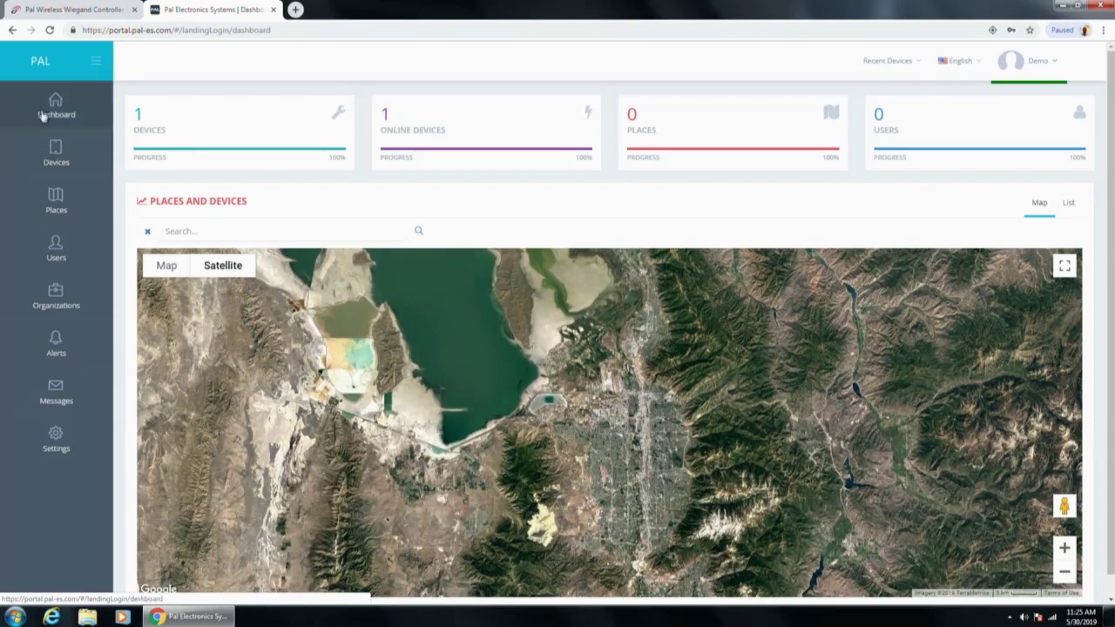
click(95, 66)
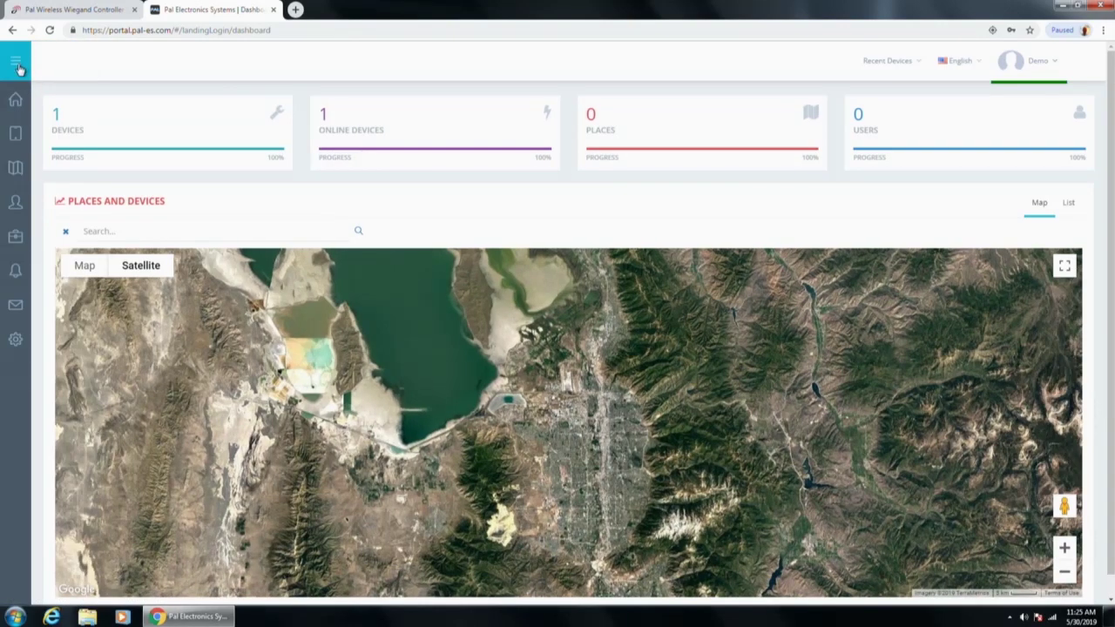
click(16, 62)
click(55, 148)
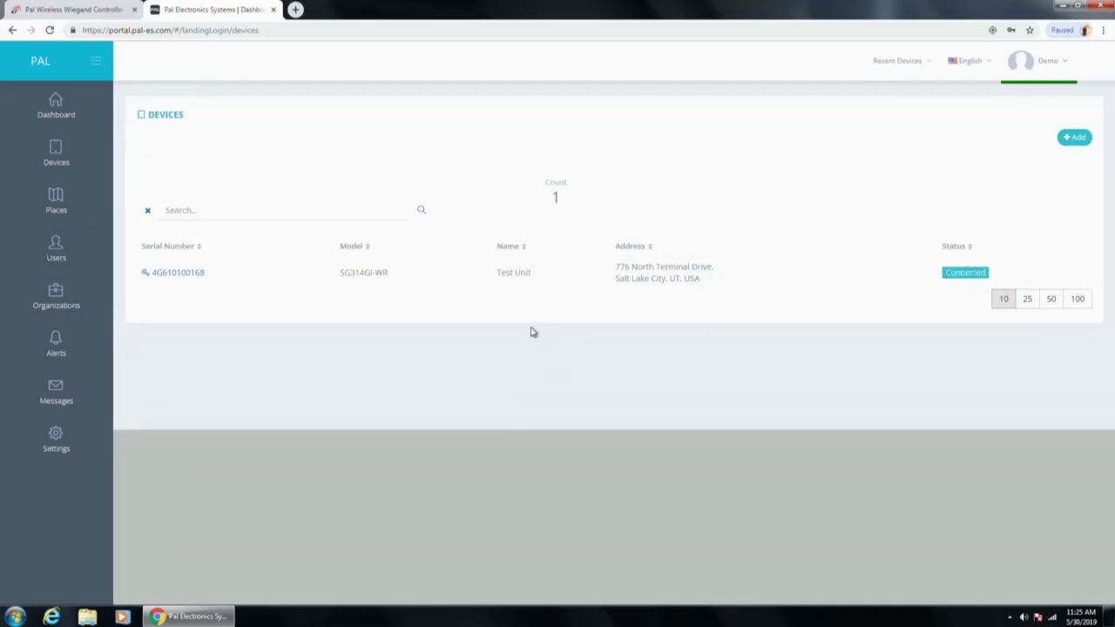
click(1073, 139)
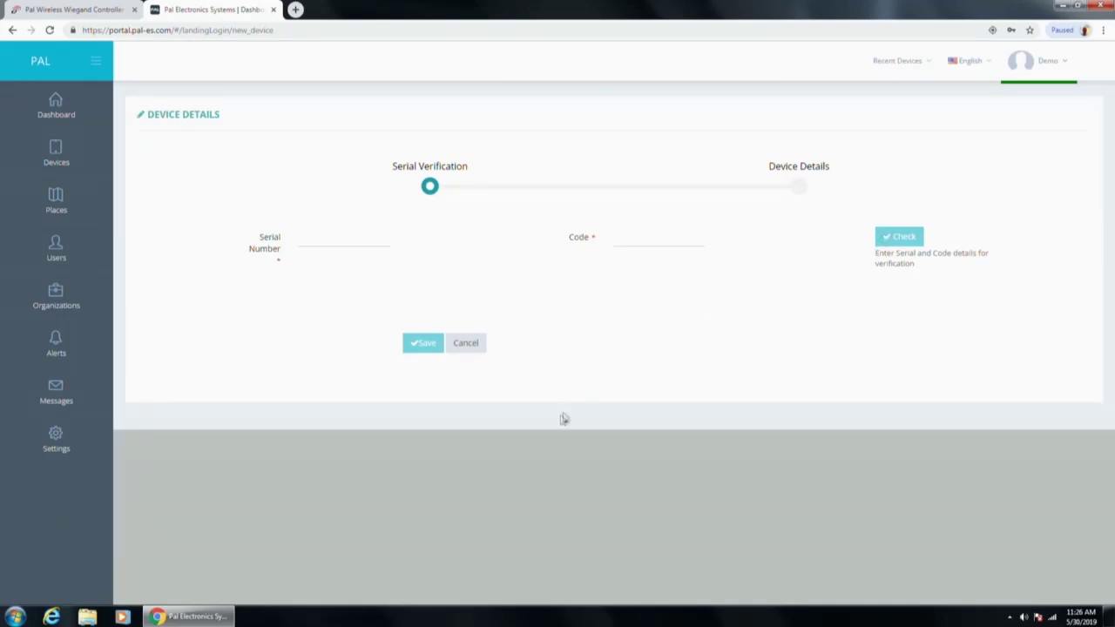
click(469, 347)
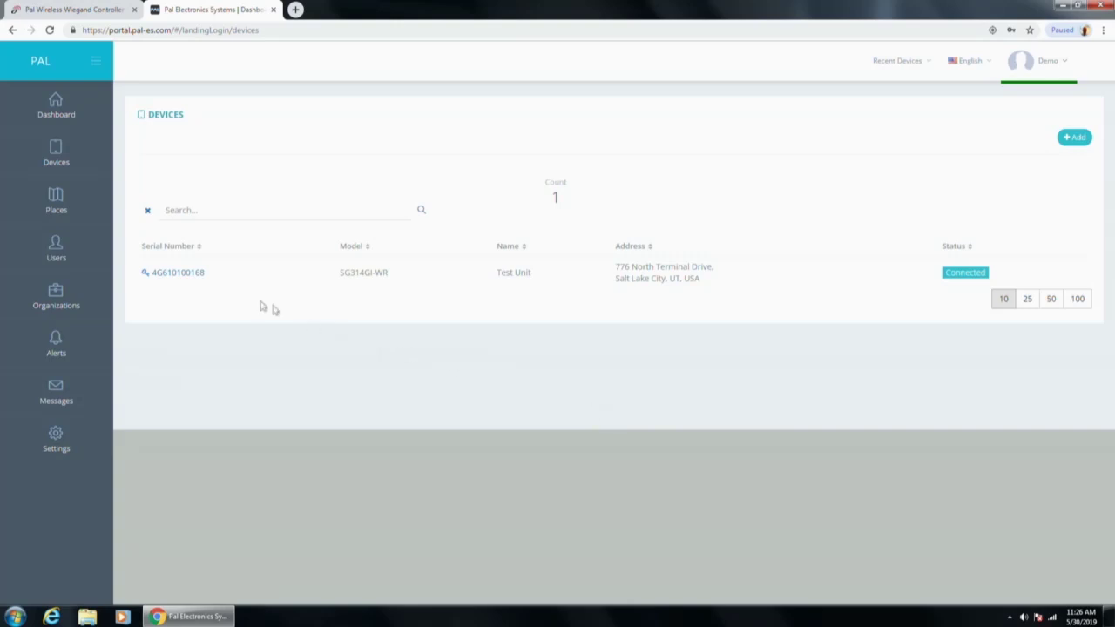
click(191, 277)
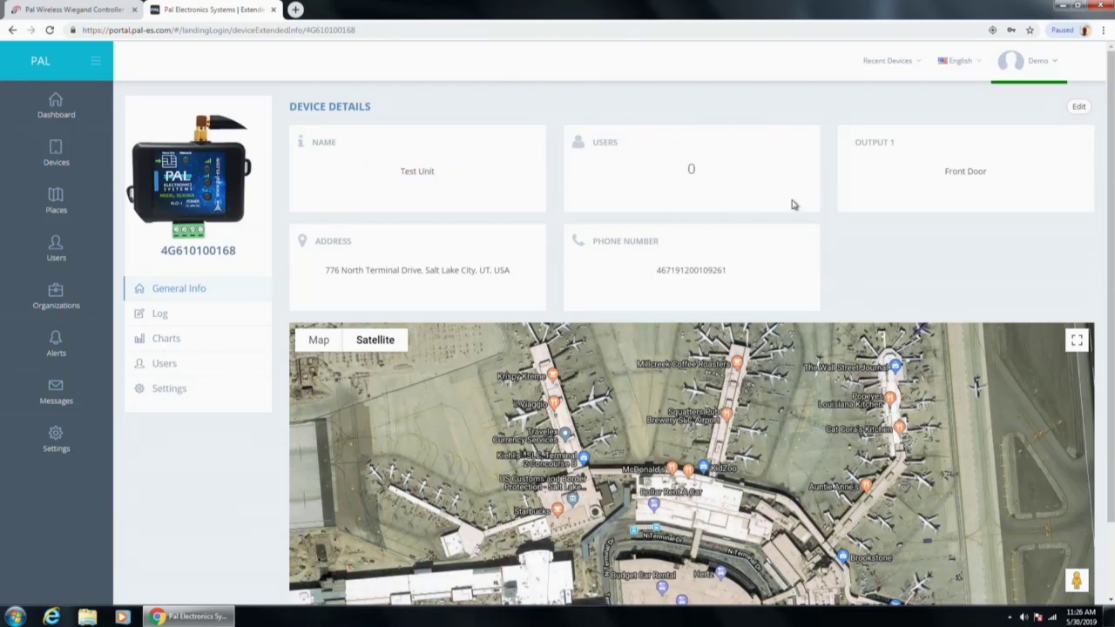
click(992, 176)
click(969, 172)
click(976, 165)
click(962, 171)
click(190, 319)
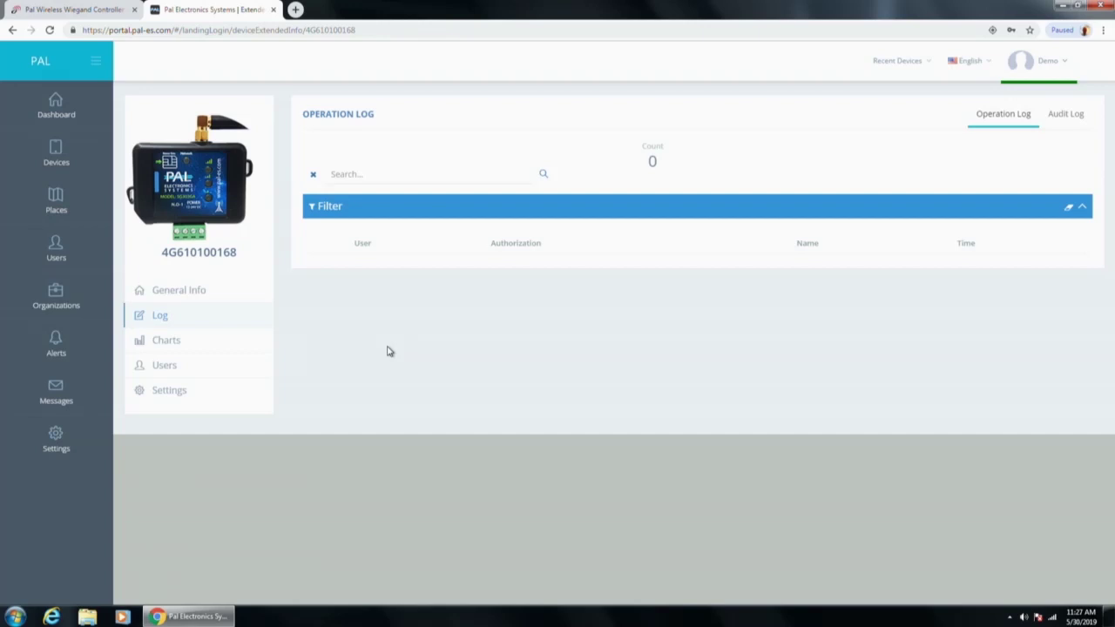
click(1052, 120)
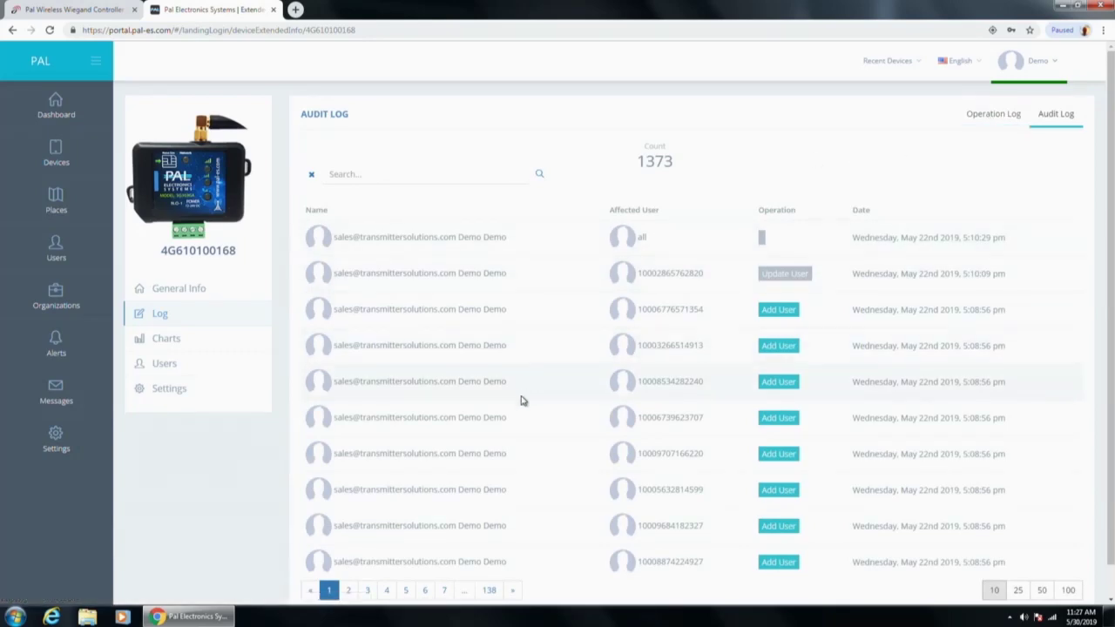
scroll(521, 400, down, 1)
scroll(521, 402, up, 1)
click(984, 125)
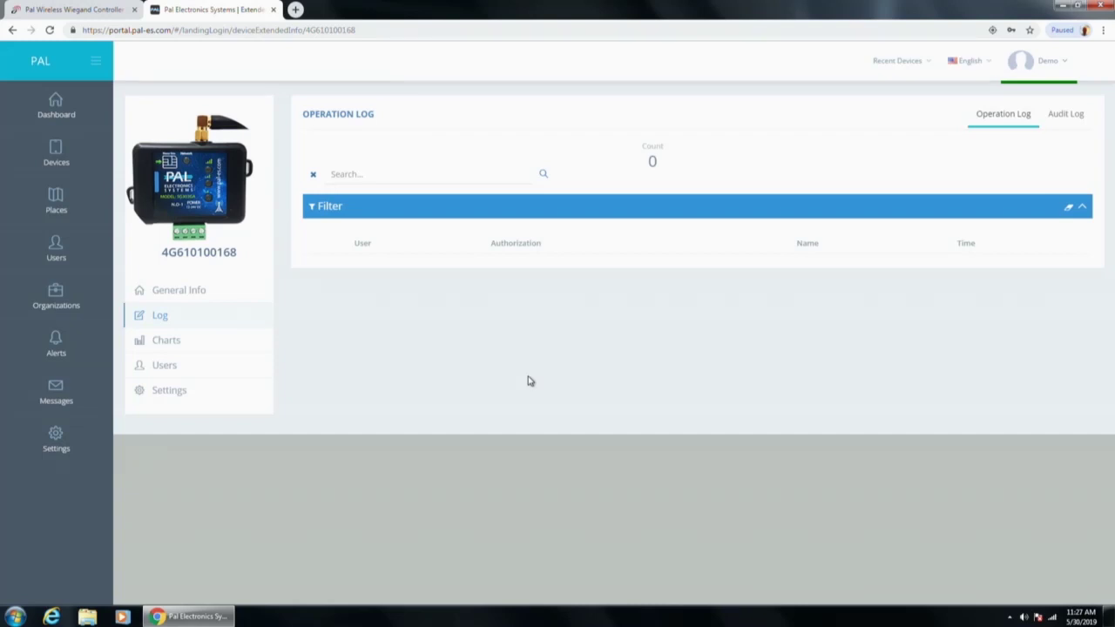
click(1050, 125)
click(967, 116)
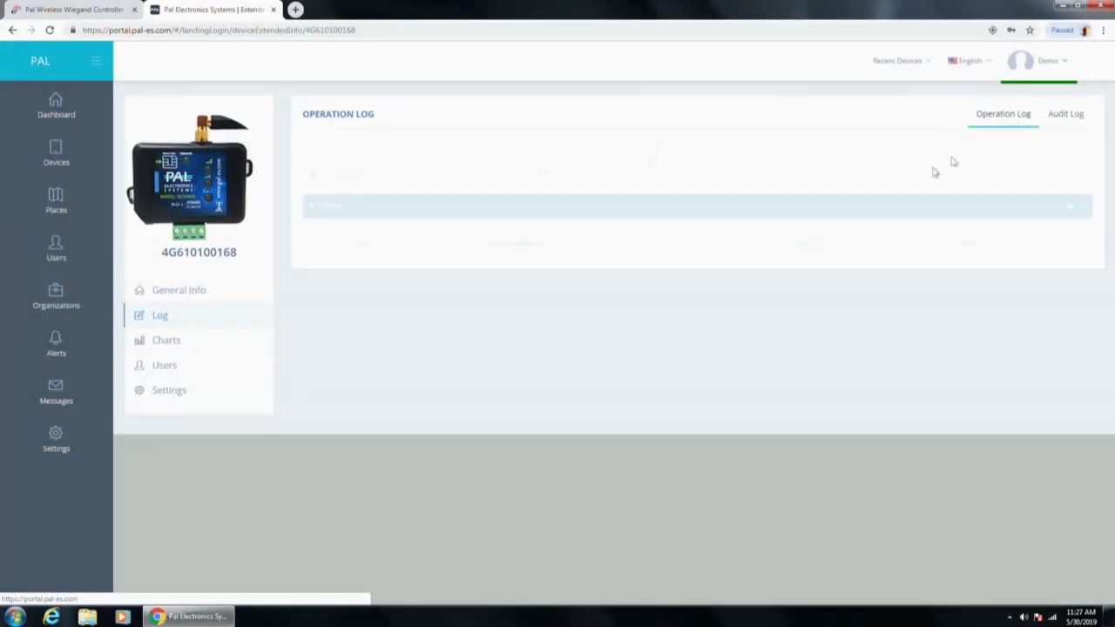
Step: Check the voltage and Signal History charts, then open the device's empty Users list
click(185, 340)
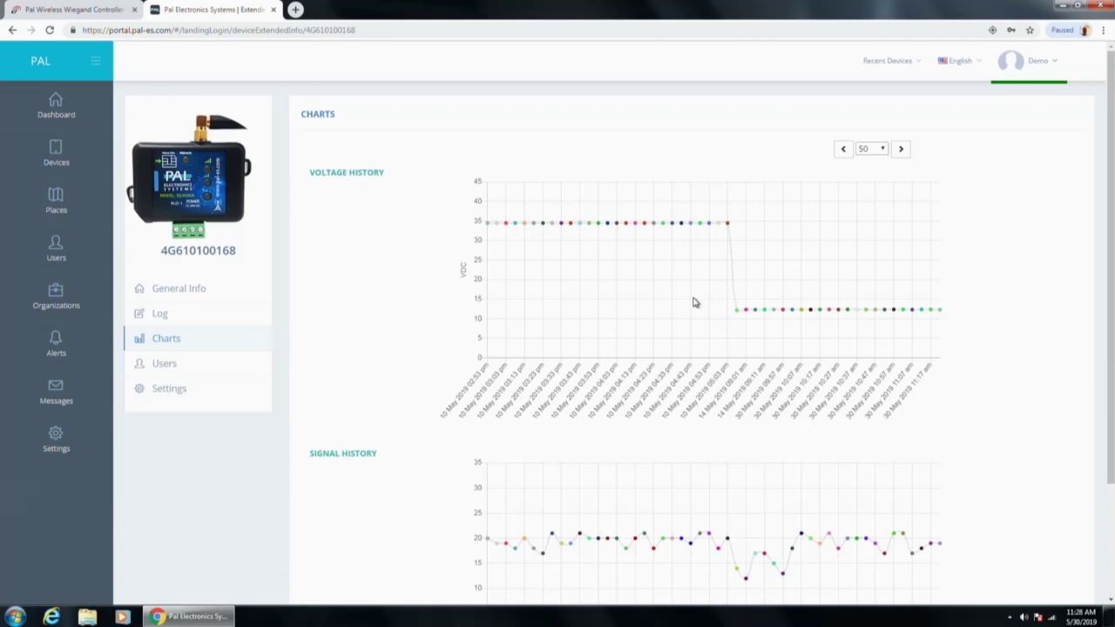
scroll(630, 399, down, 1)
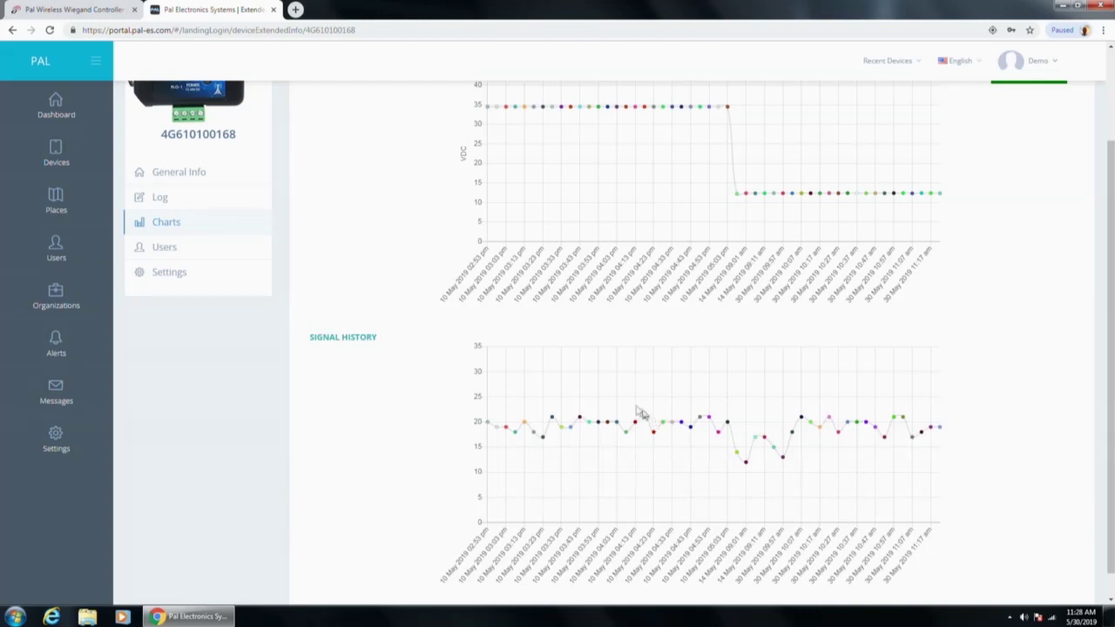
click(179, 251)
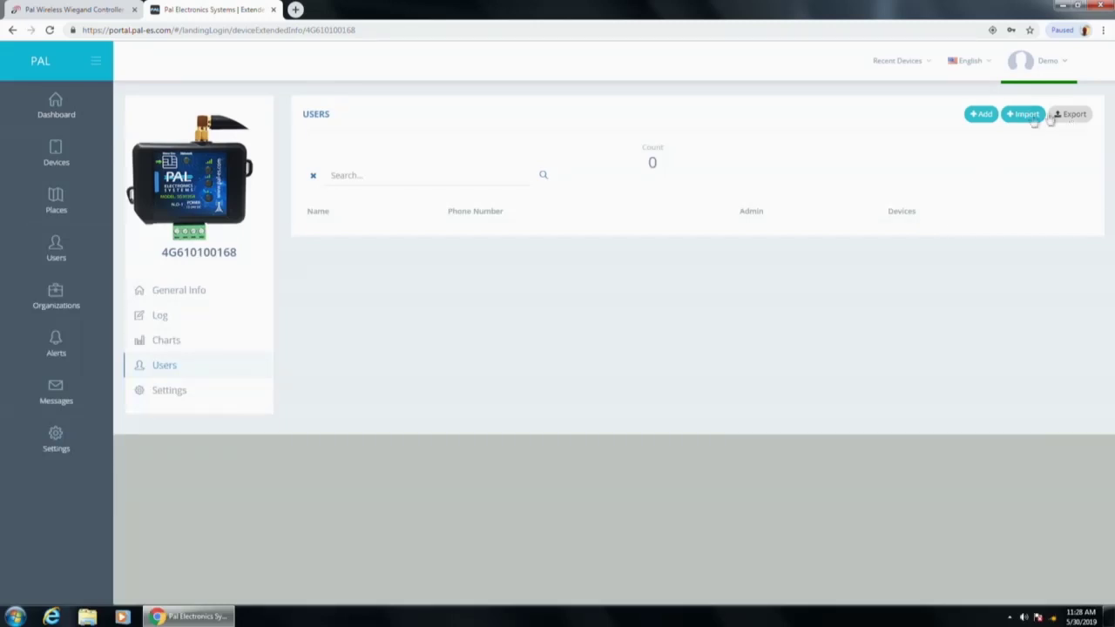
Step: Start adding a new device user and dismiss the Error! dialog
click(982, 116)
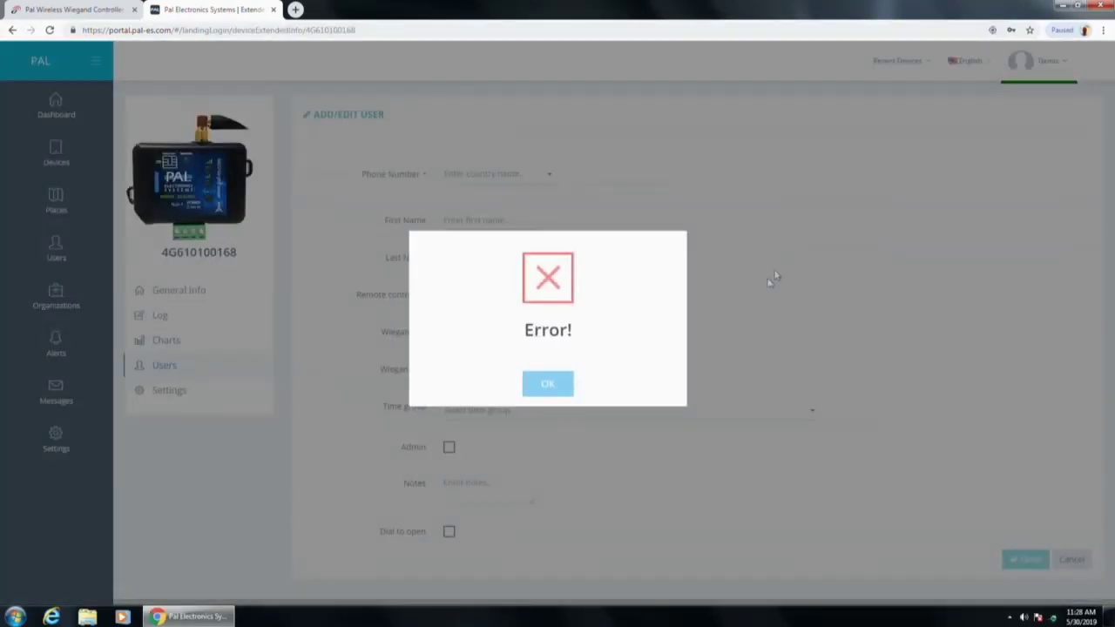
click(545, 386)
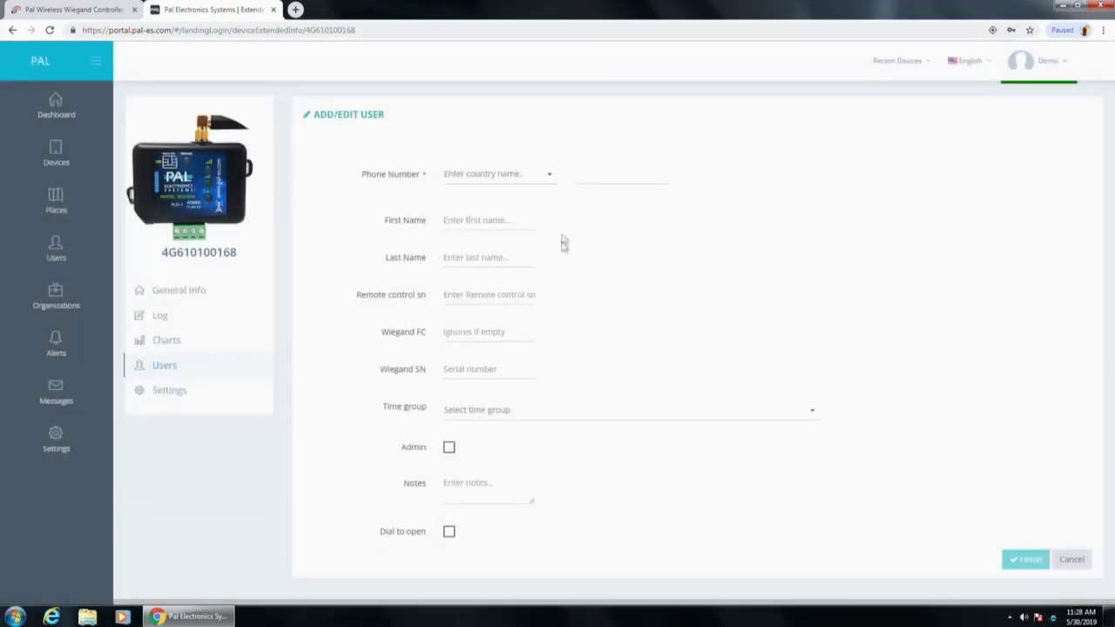
Step: Enter the new user's phone number on the Add/Edit User form
click(547, 174)
click(596, 174)
click(522, 172)
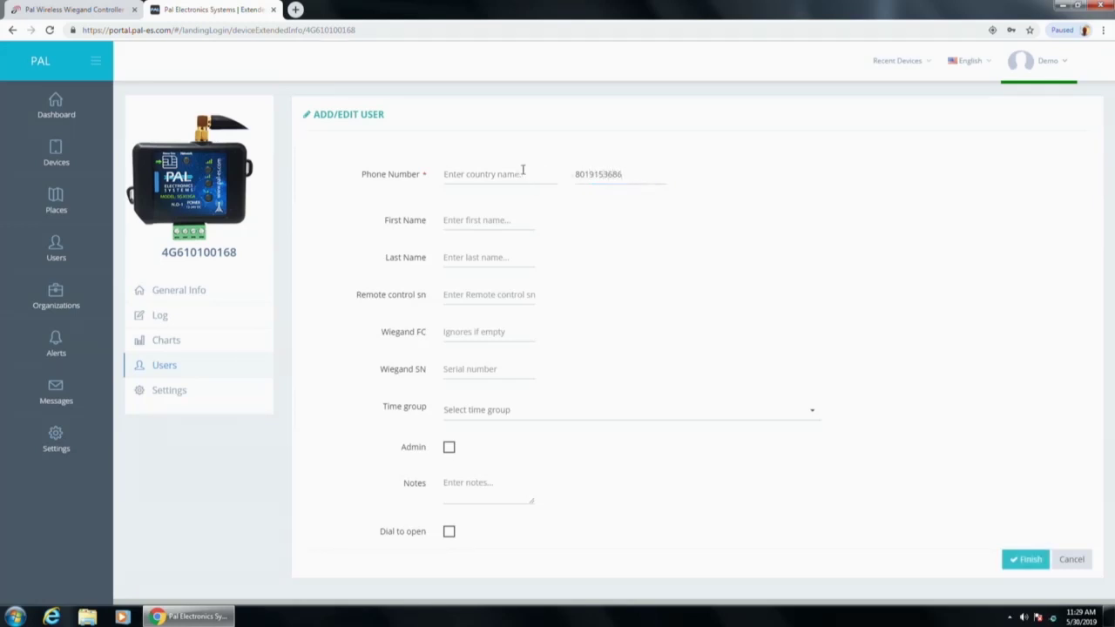
click(480, 220)
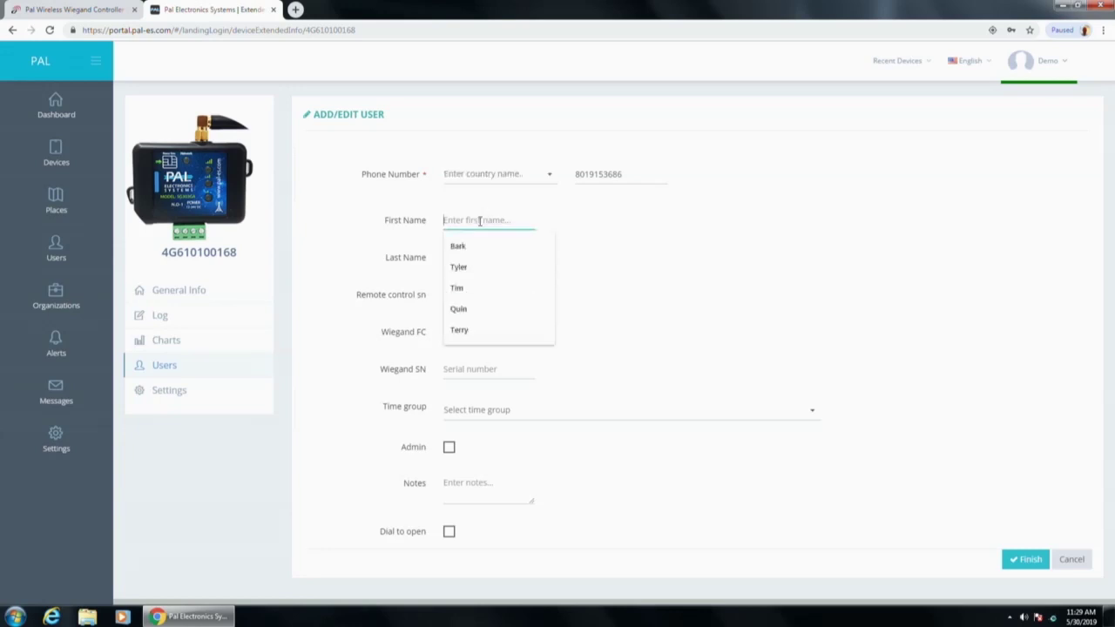
click(544, 178)
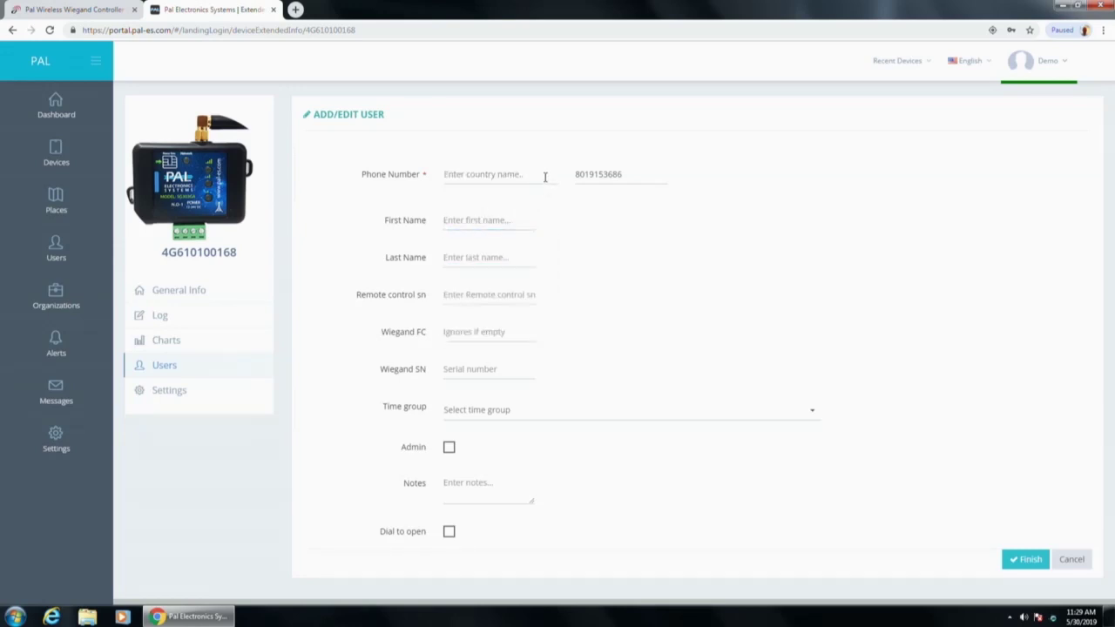
key(Tab)
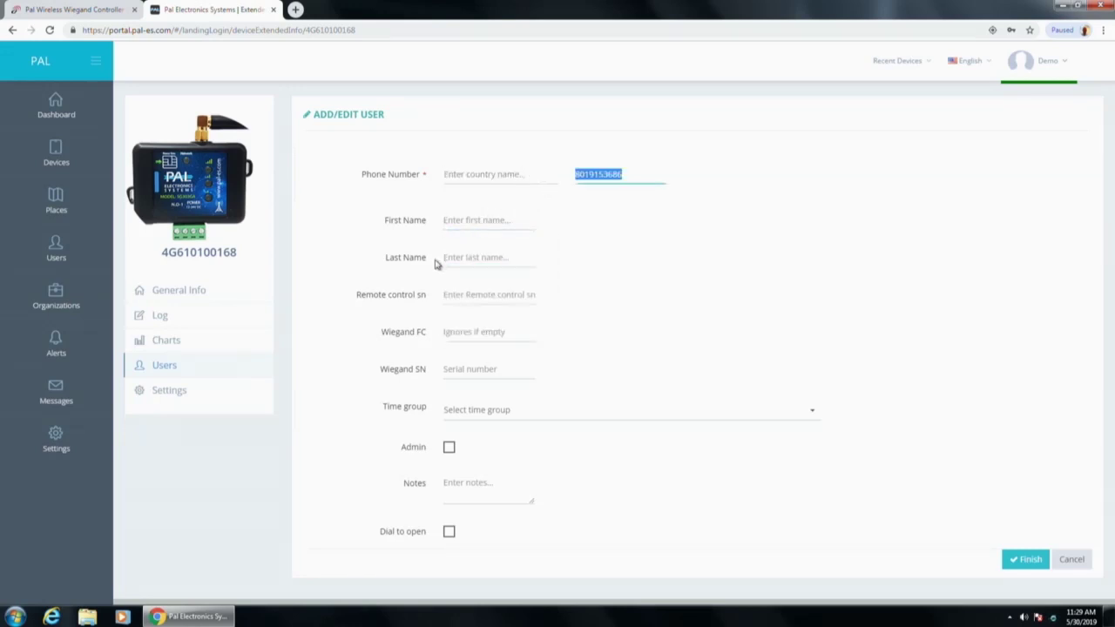
Step: Fill in the user's first name and last name
click(476, 219)
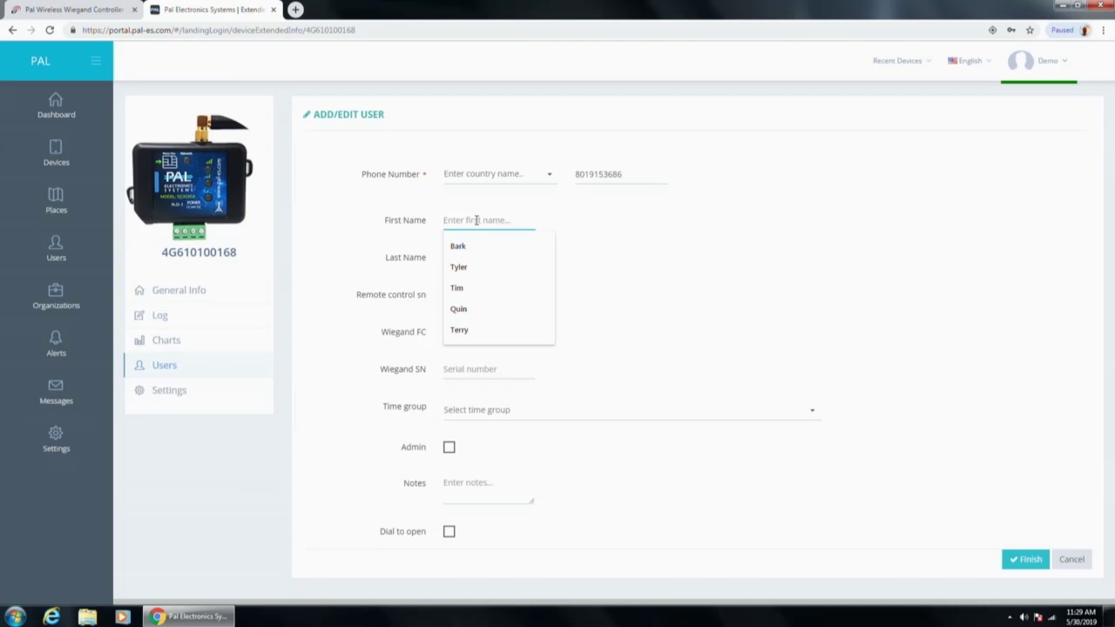
key(Tab)
click(489, 294)
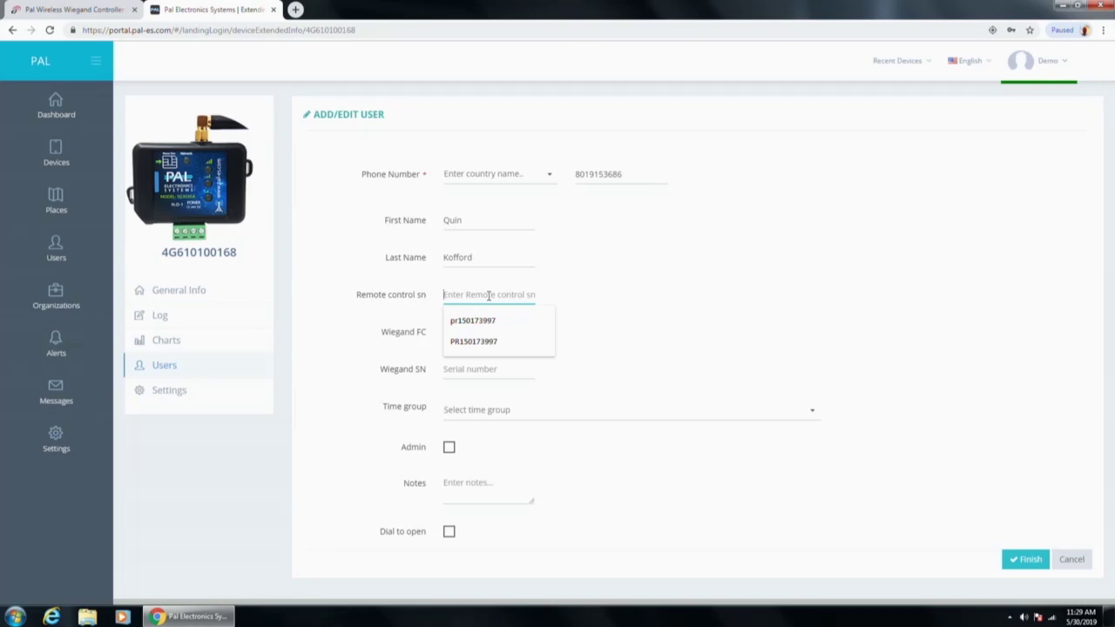
click(630, 278)
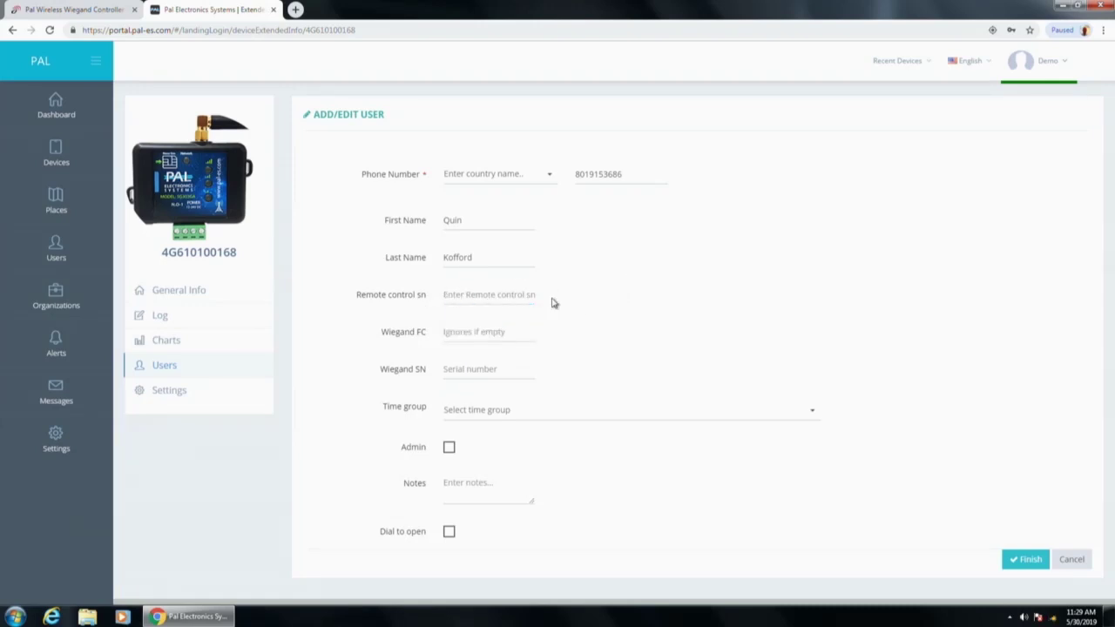
Step: Set the phone number's country to United States
click(550, 176)
text(united States)
key(Tab)
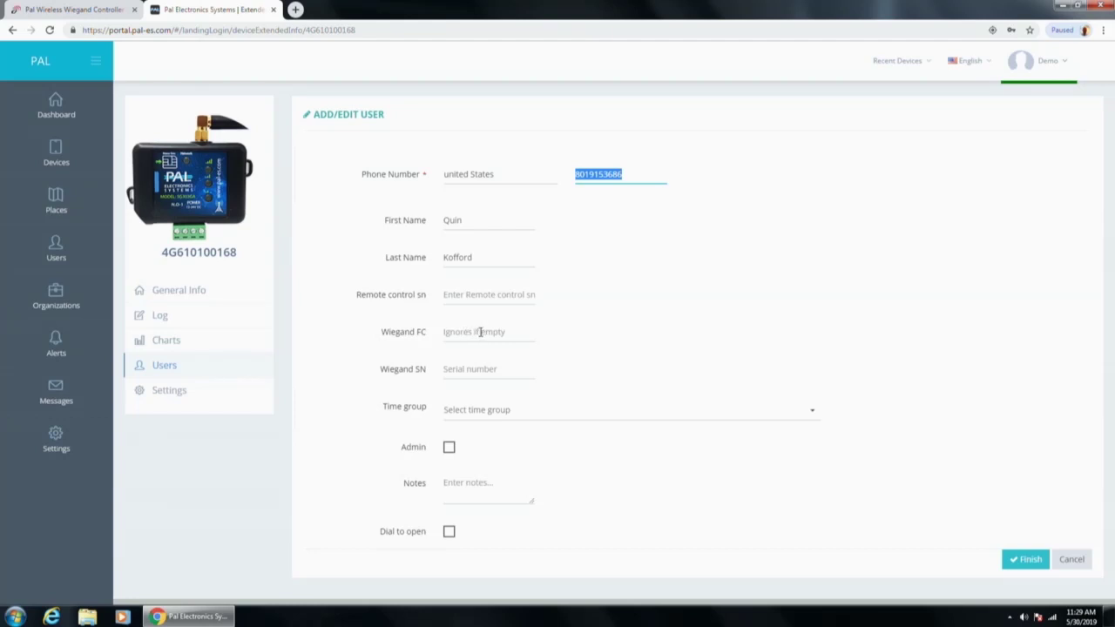
click(494, 368)
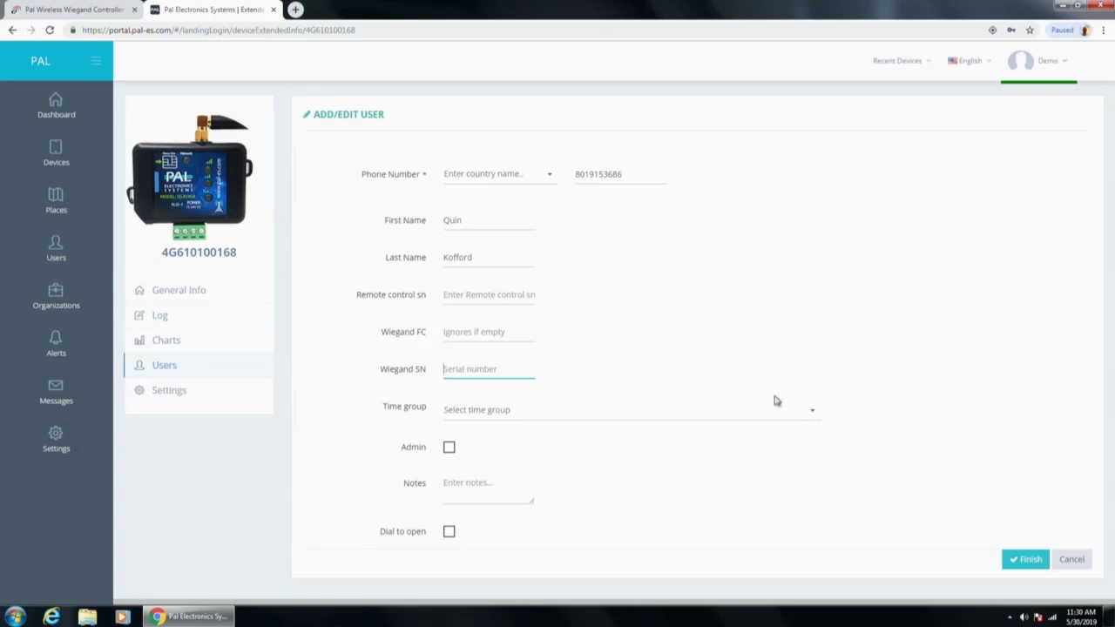
click(809, 410)
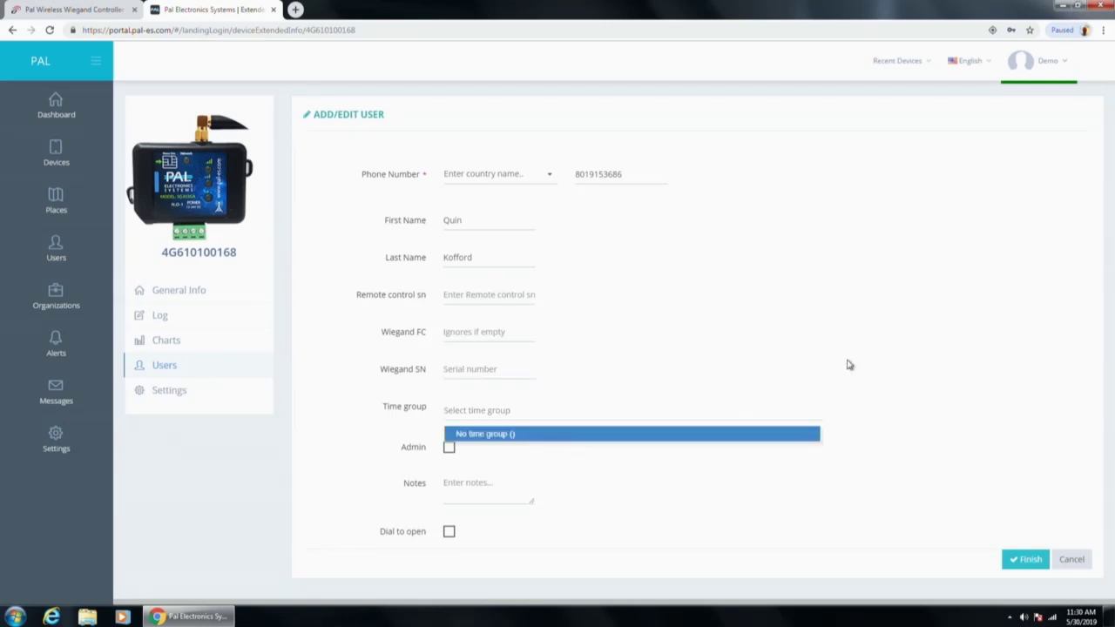
click(819, 409)
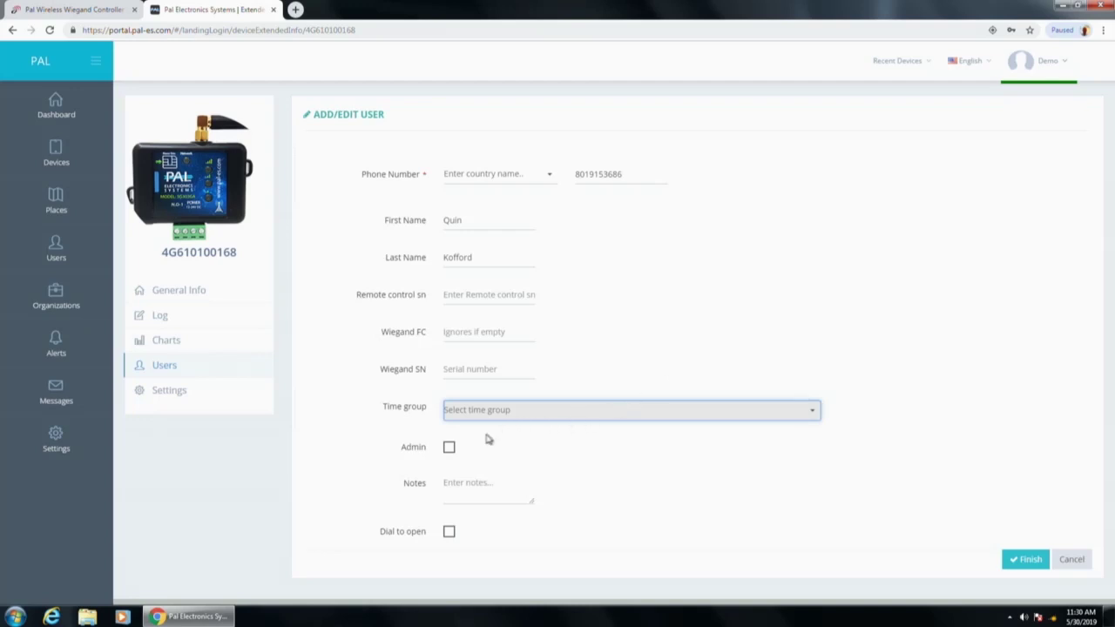
click(448, 449)
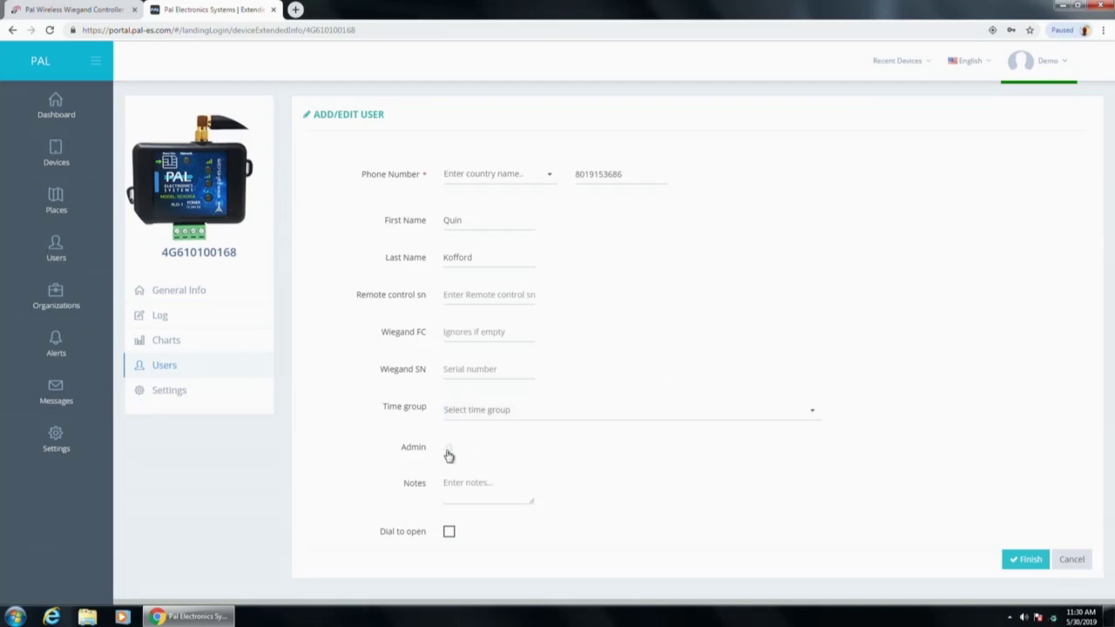
scroll(505, 477, down, 1)
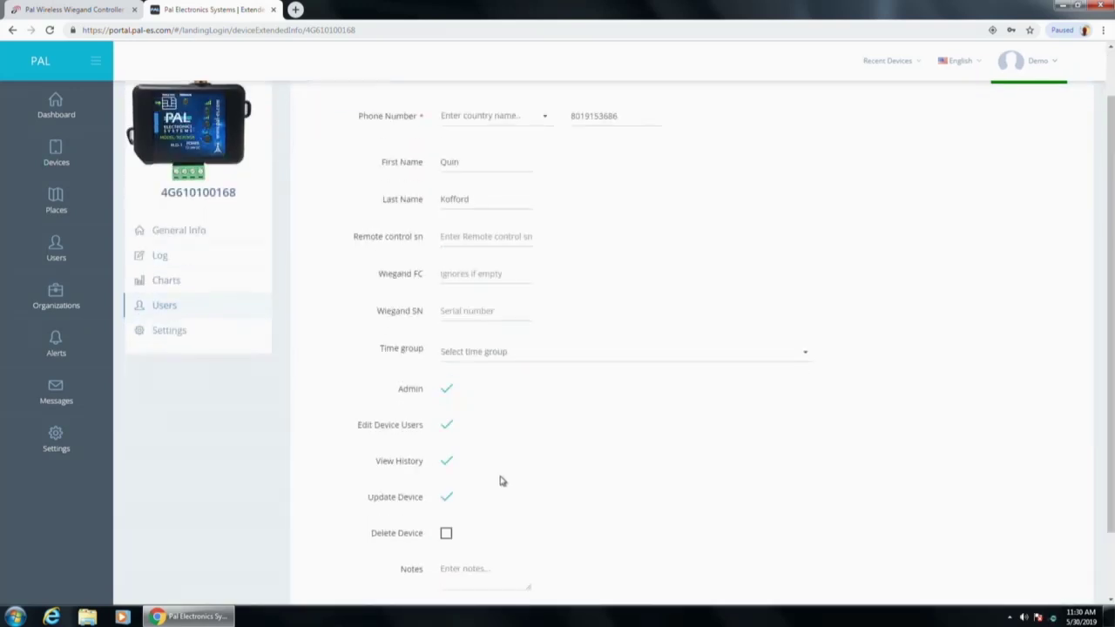
scroll(501, 481, down, 1)
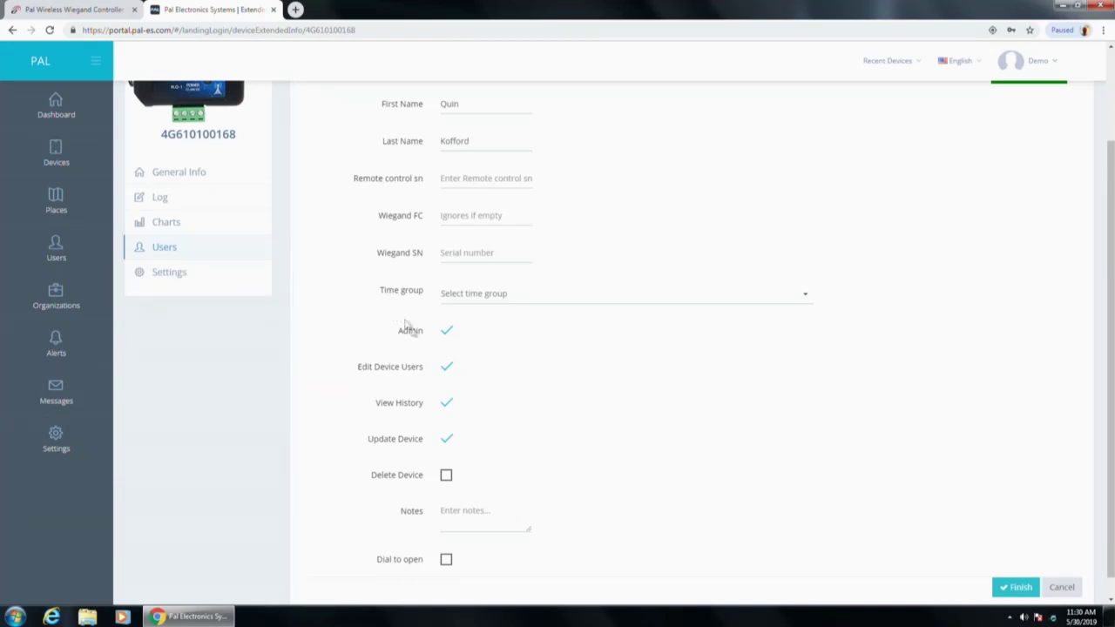
click(442, 333)
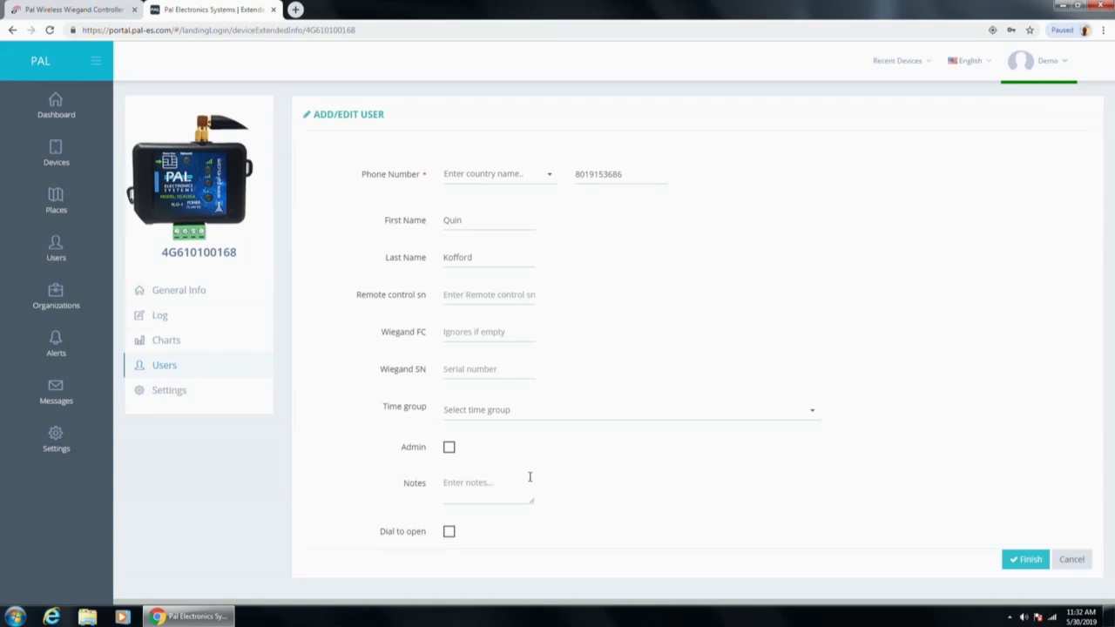
Step: Cancel the user form and open the device's General Settings
click(1076, 560)
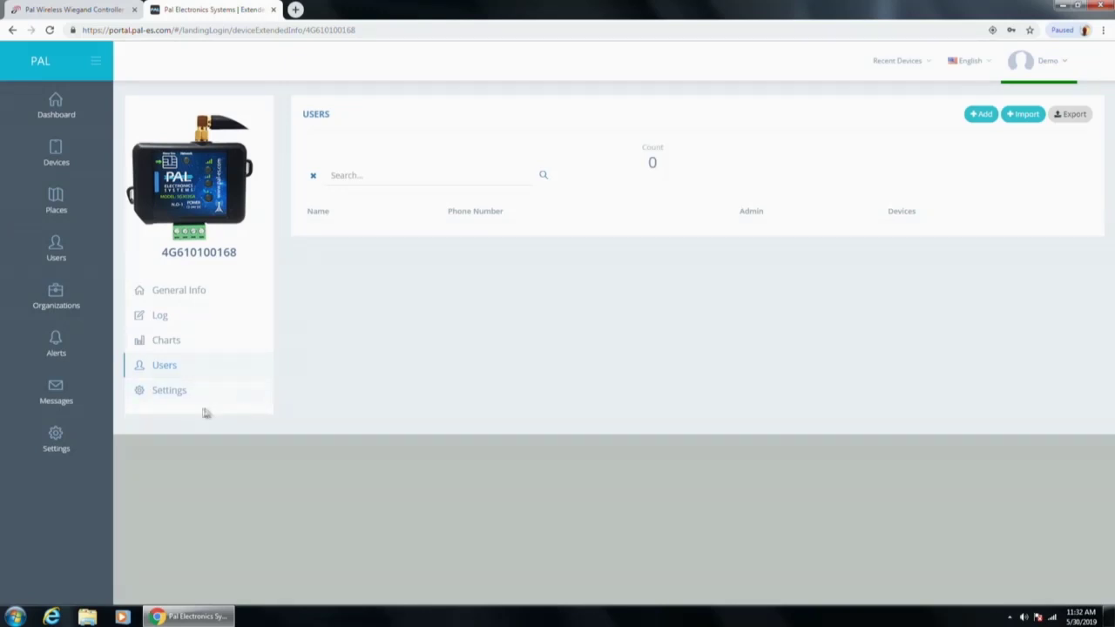
click(177, 398)
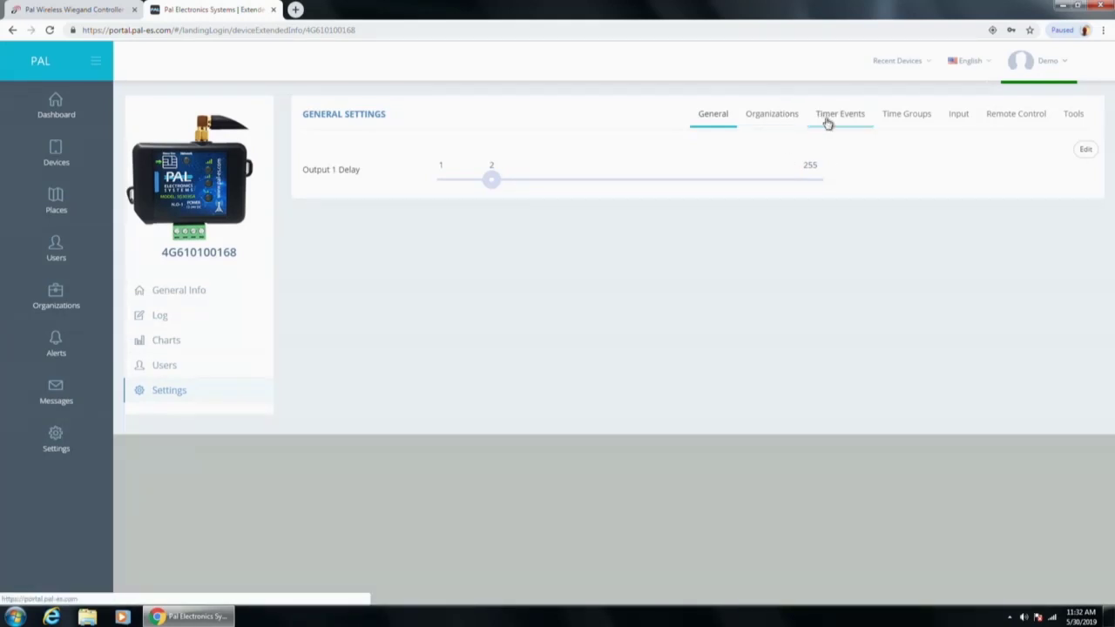
Step: View the Organizations settings, then the Timer Events tab showing Event 1
click(795, 119)
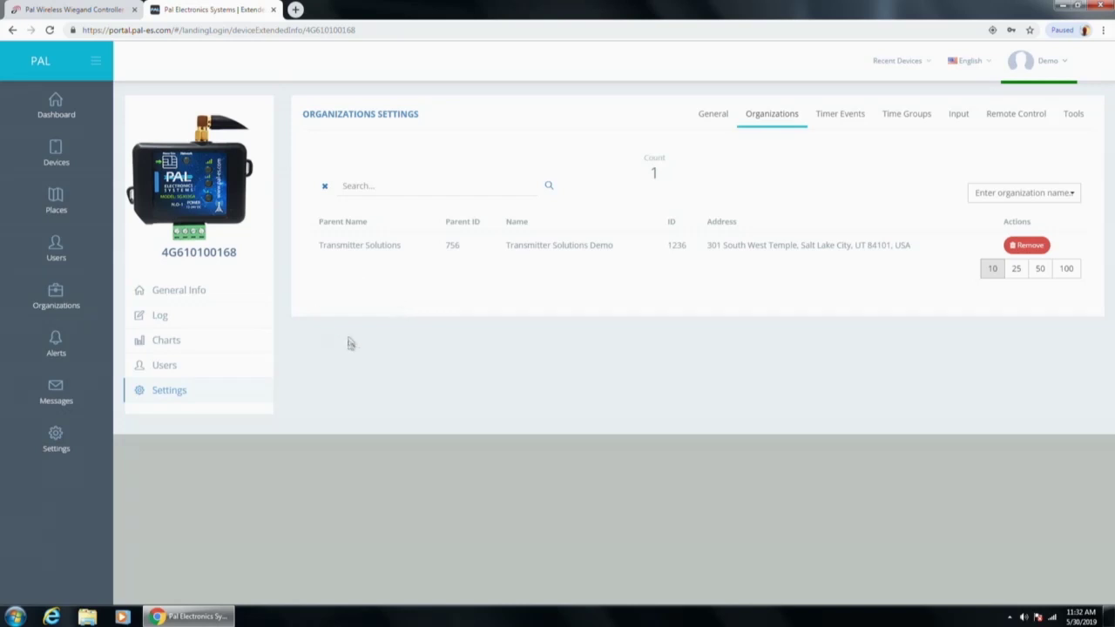
click(862, 123)
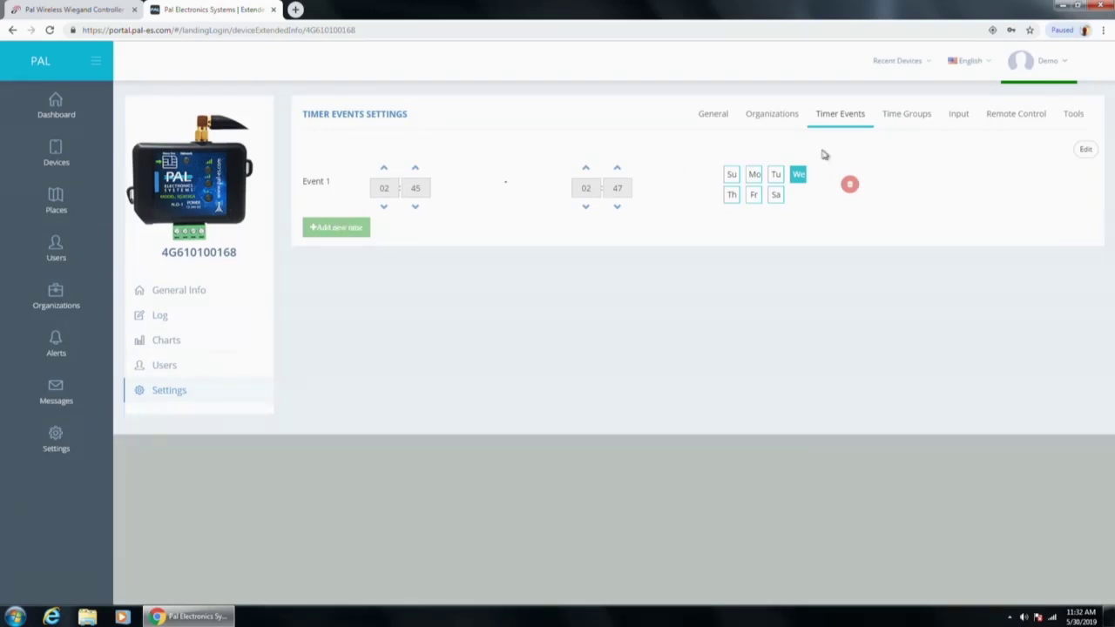
click(1086, 151)
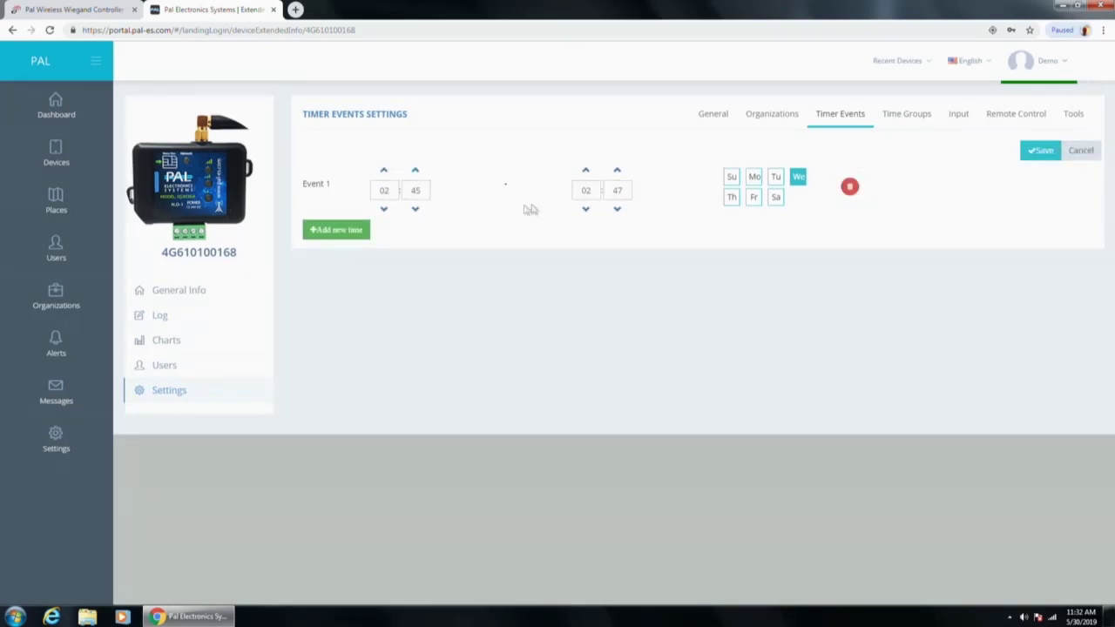
click(352, 229)
click(354, 288)
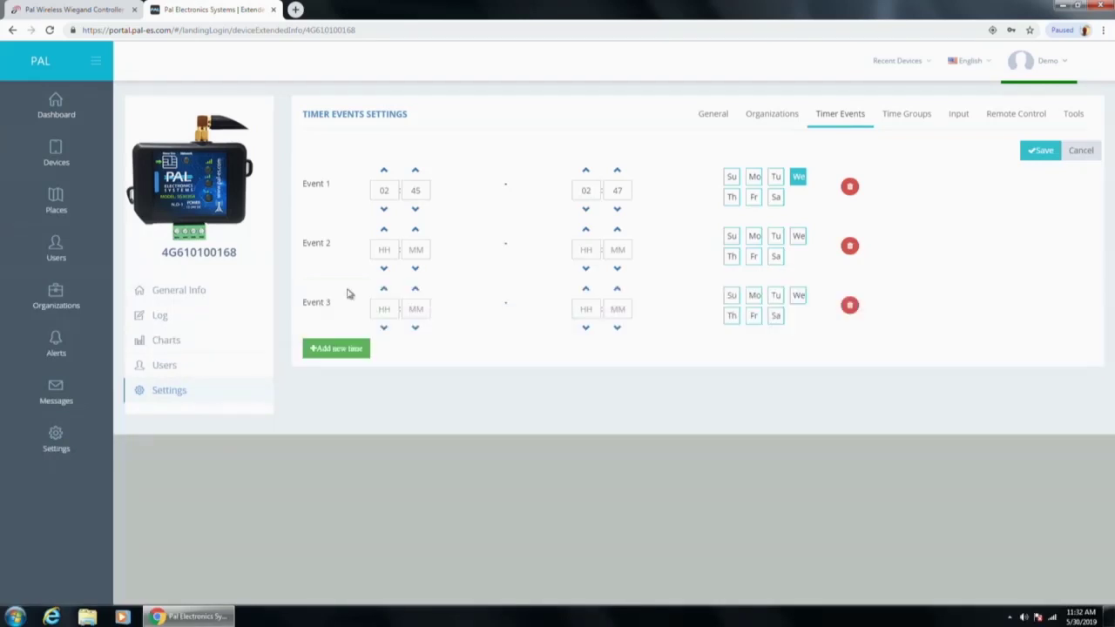
click(348, 347)
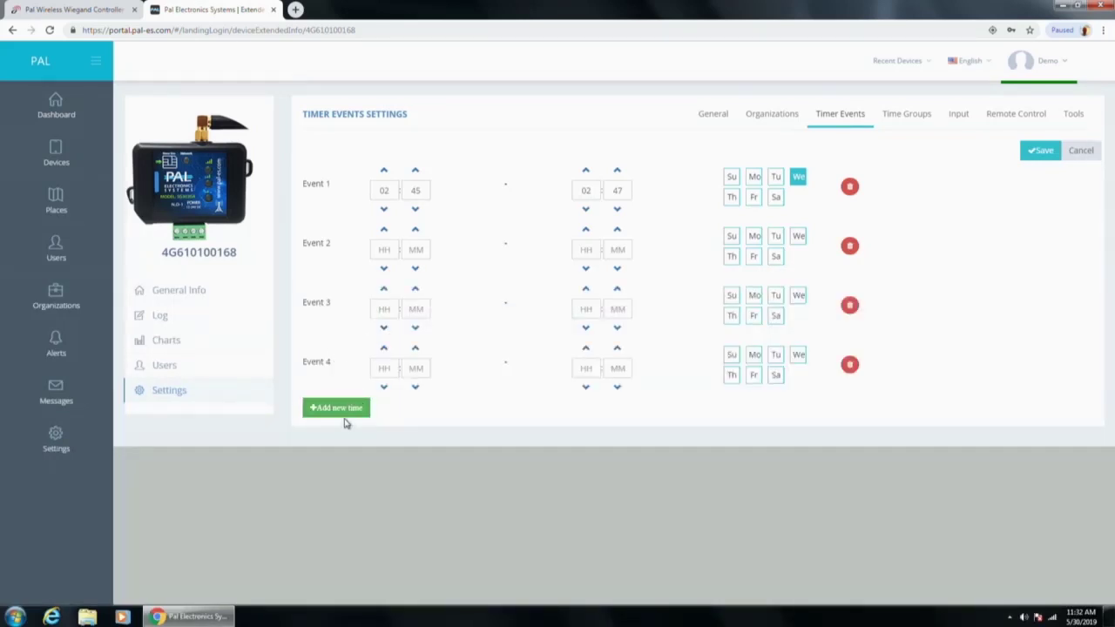
click(347, 411)
click(343, 470)
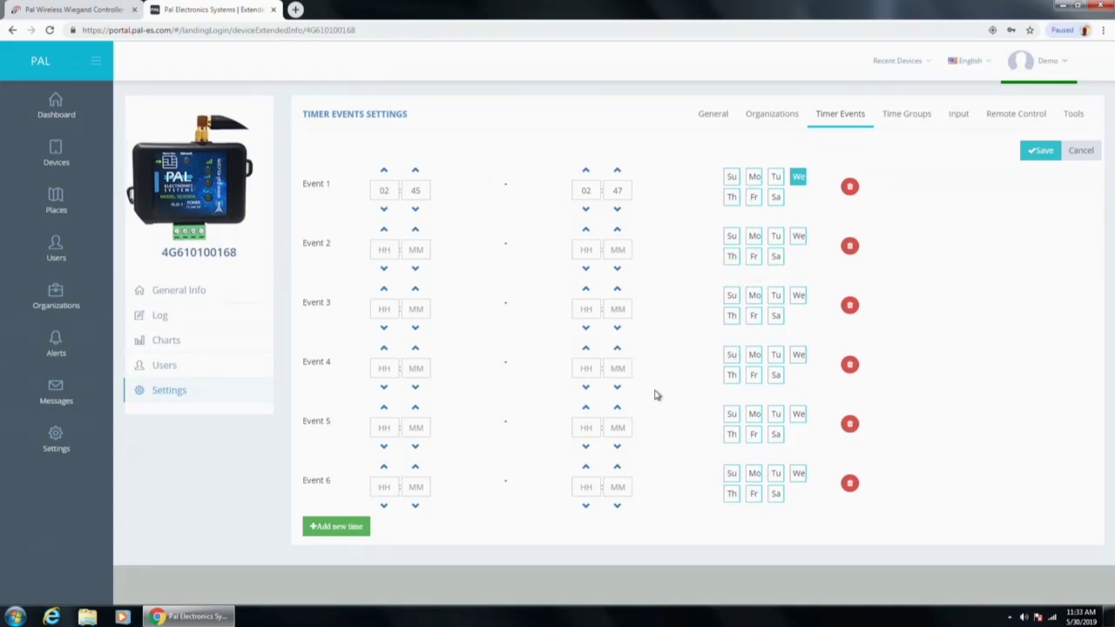
click(1081, 150)
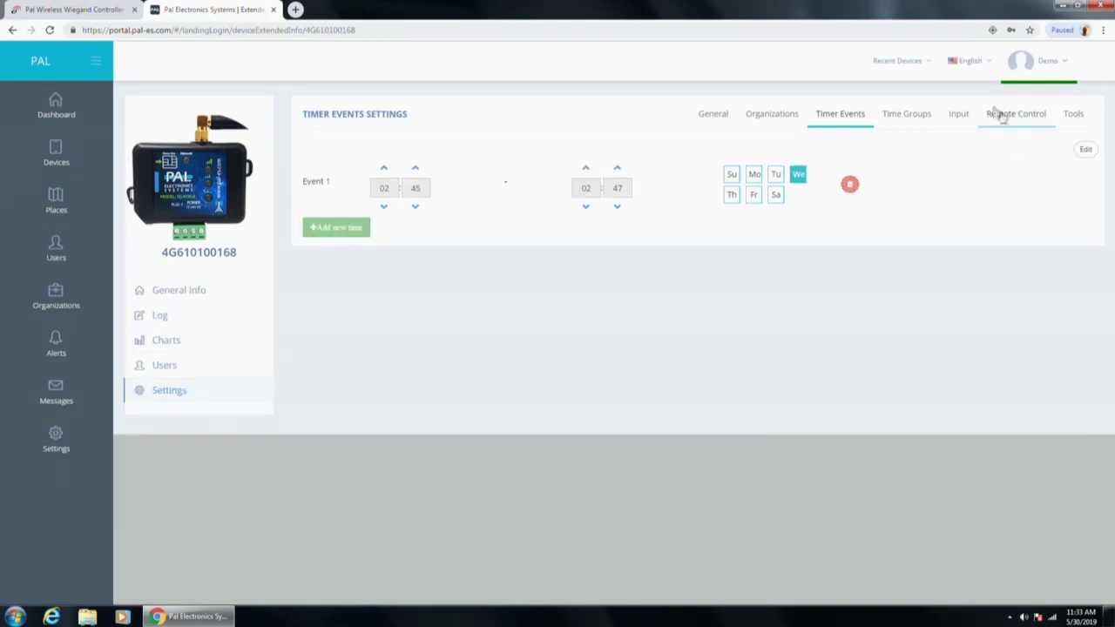
Step: View the office hours time group, add two time rows, then cancel without saving
click(931, 117)
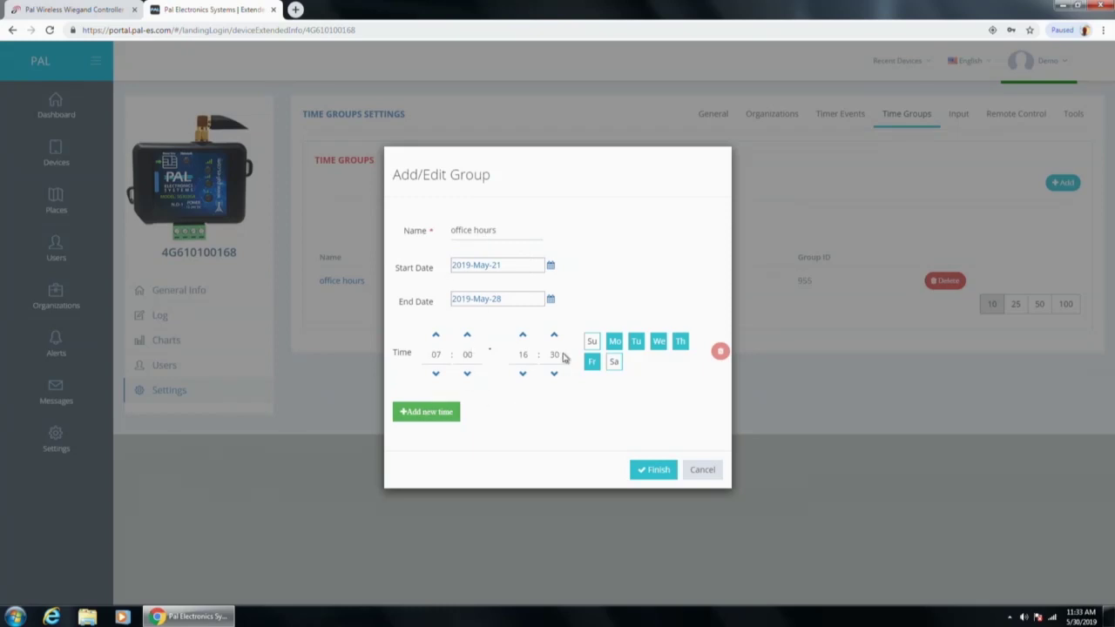
click(444, 414)
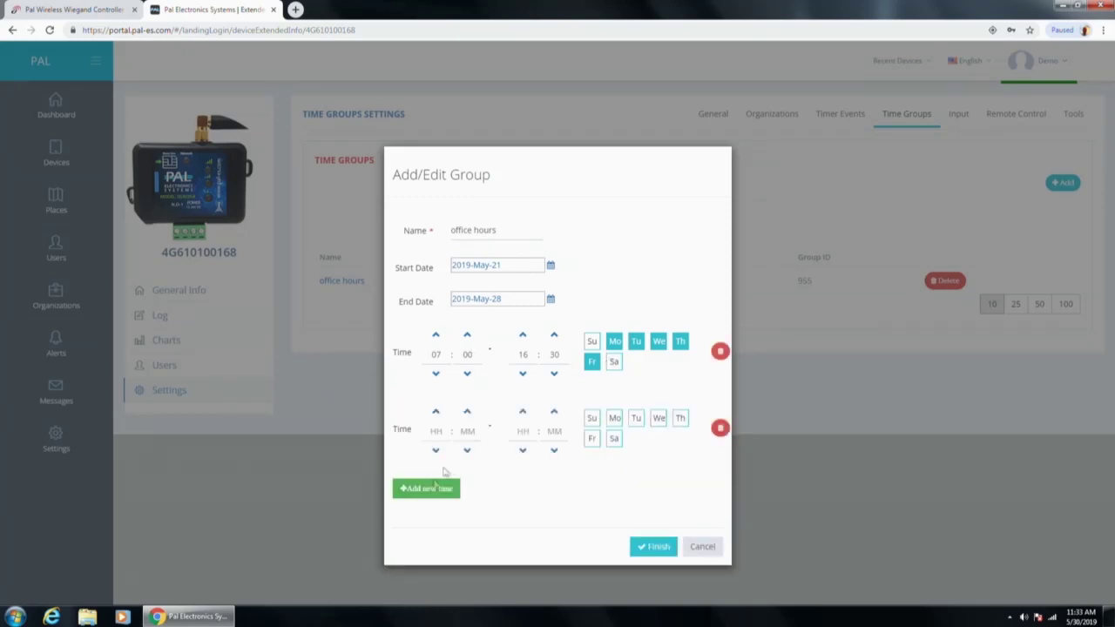
click(423, 487)
scroll(625, 446, down, 1)
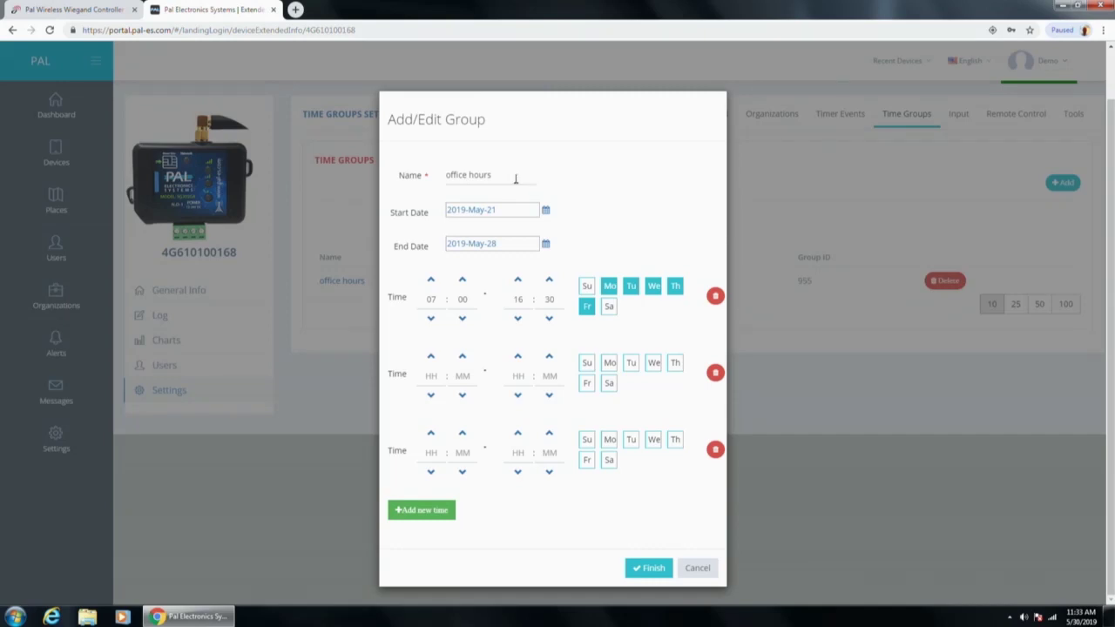
click(704, 570)
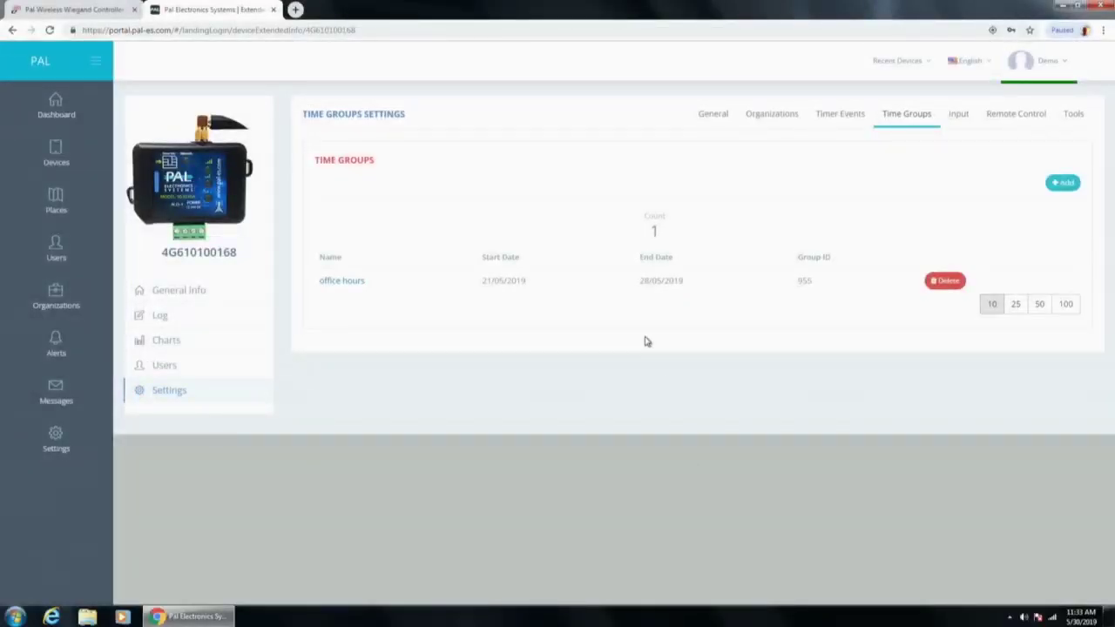
click(957, 118)
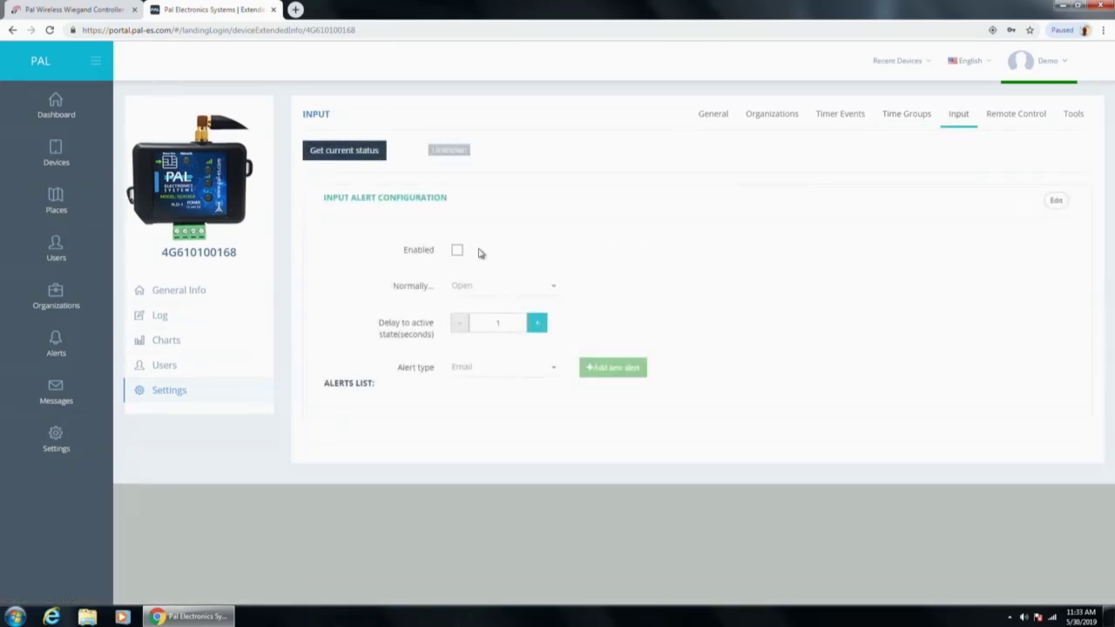
Step: Edit the input alert so the delay to active state is 10 seconds, and add a blank email alert
click(1050, 201)
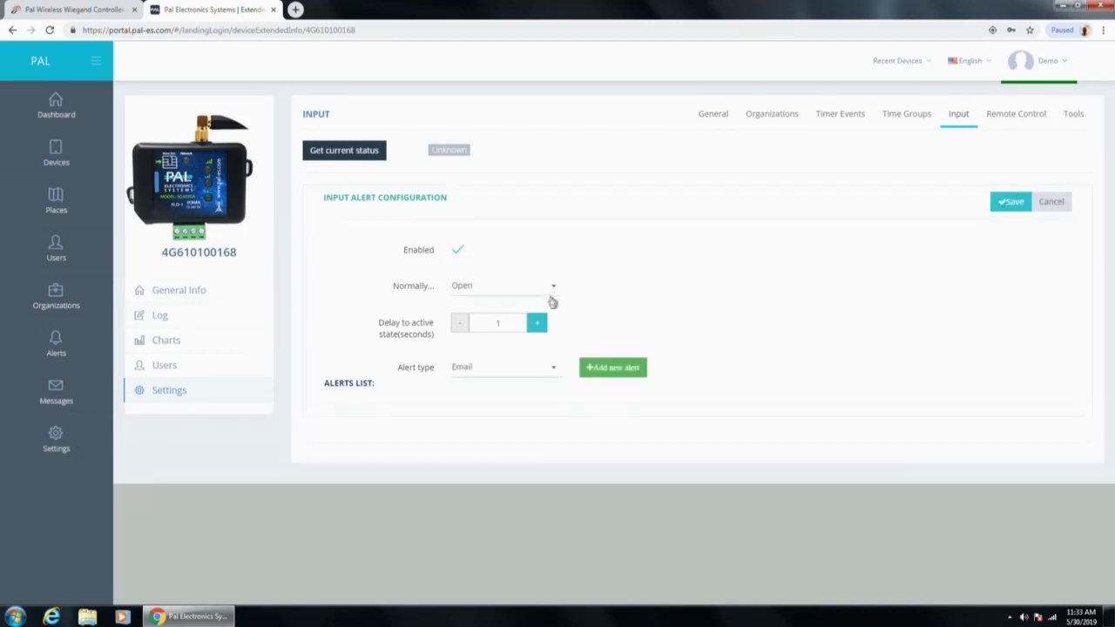
click(538, 324)
click(538, 324)
click(538, 324)
click(537, 324)
click(537, 325)
click(538, 325)
click(539, 325)
click(539, 326)
click(538, 326)
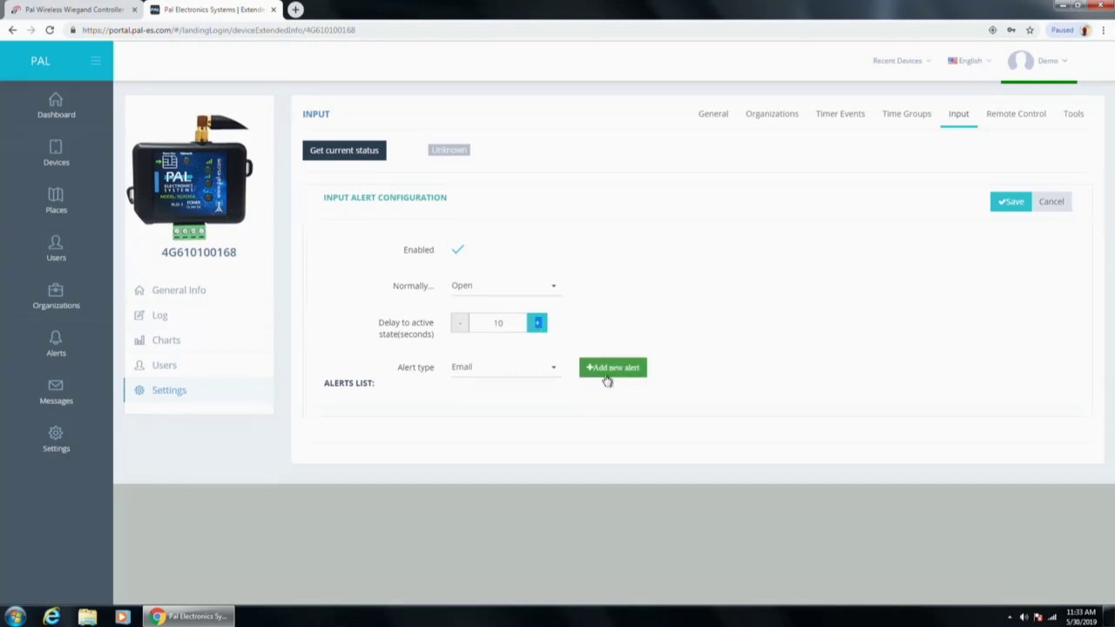
click(605, 380)
click(488, 426)
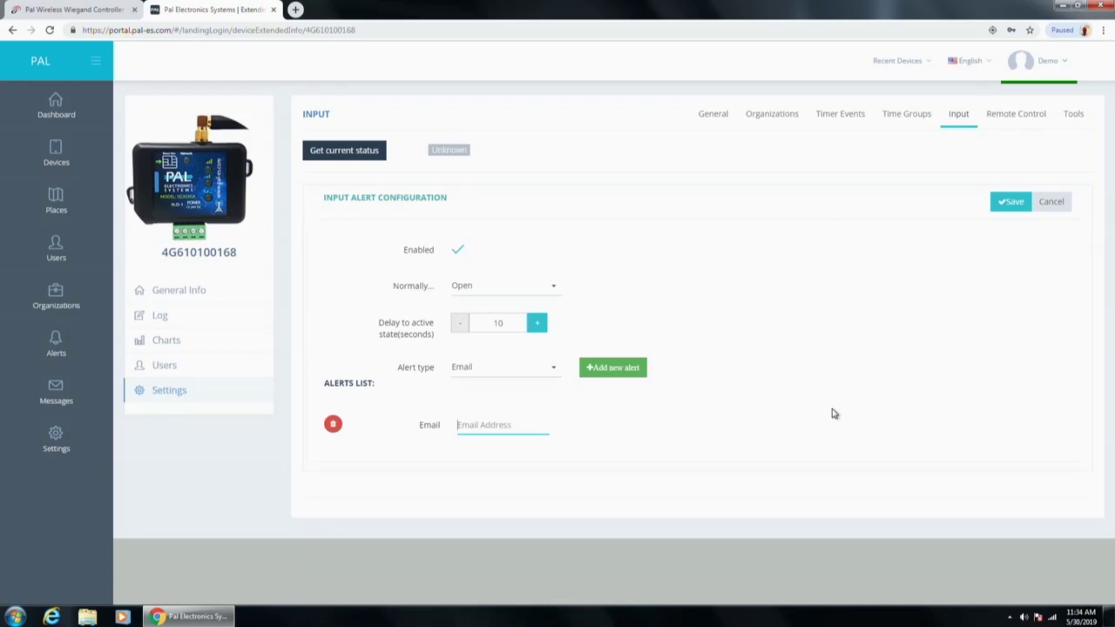
click(1012, 115)
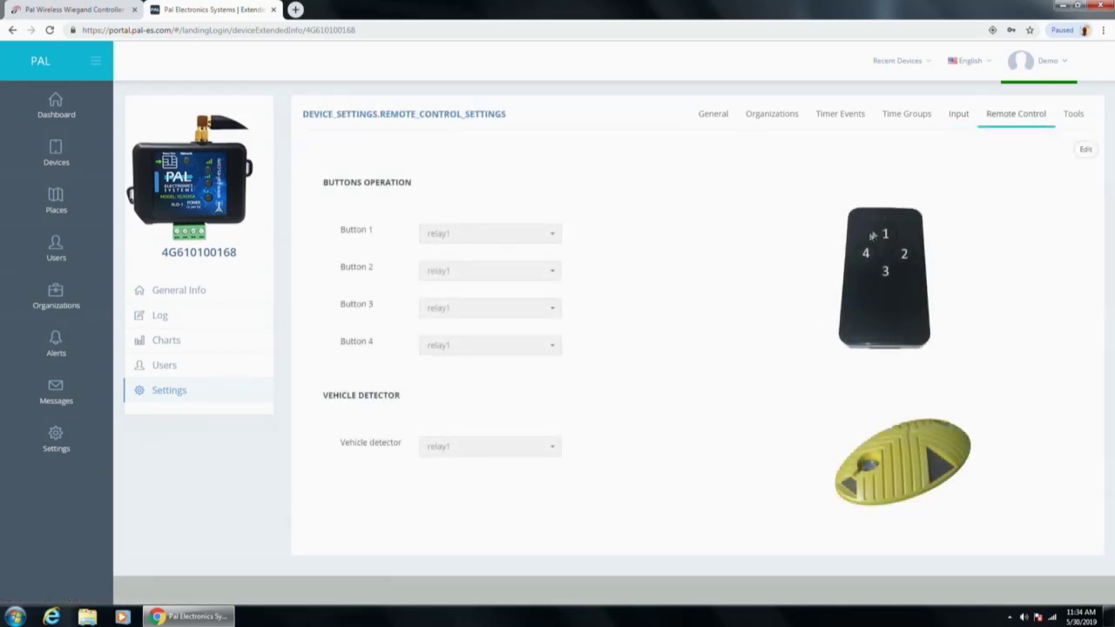
click(1086, 149)
click(552, 236)
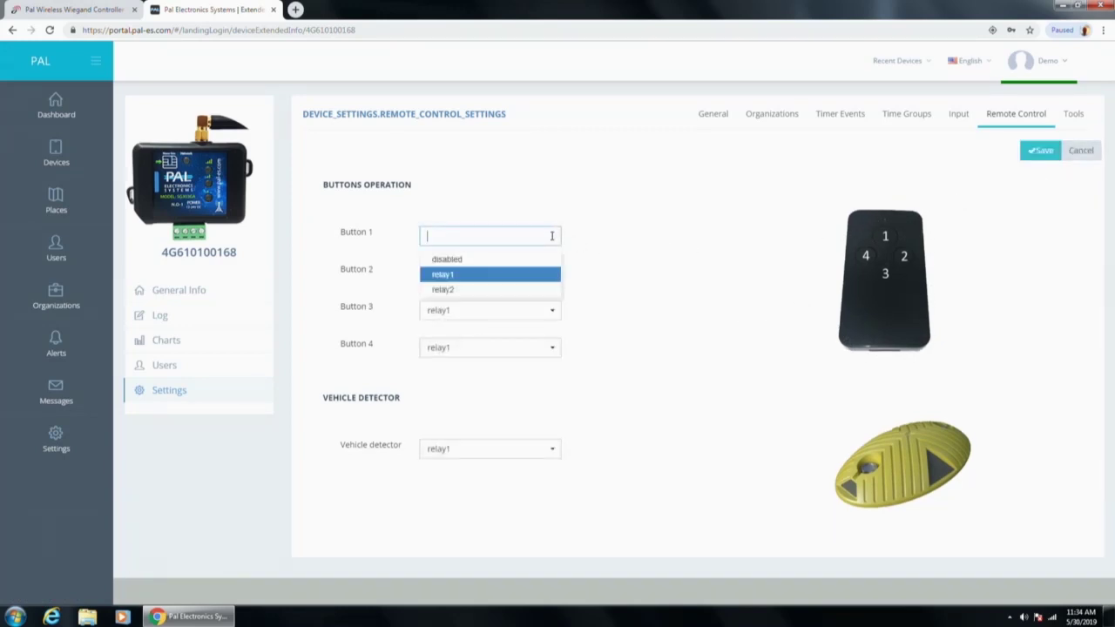
click(612, 277)
click(553, 236)
click(607, 240)
click(558, 272)
click(650, 277)
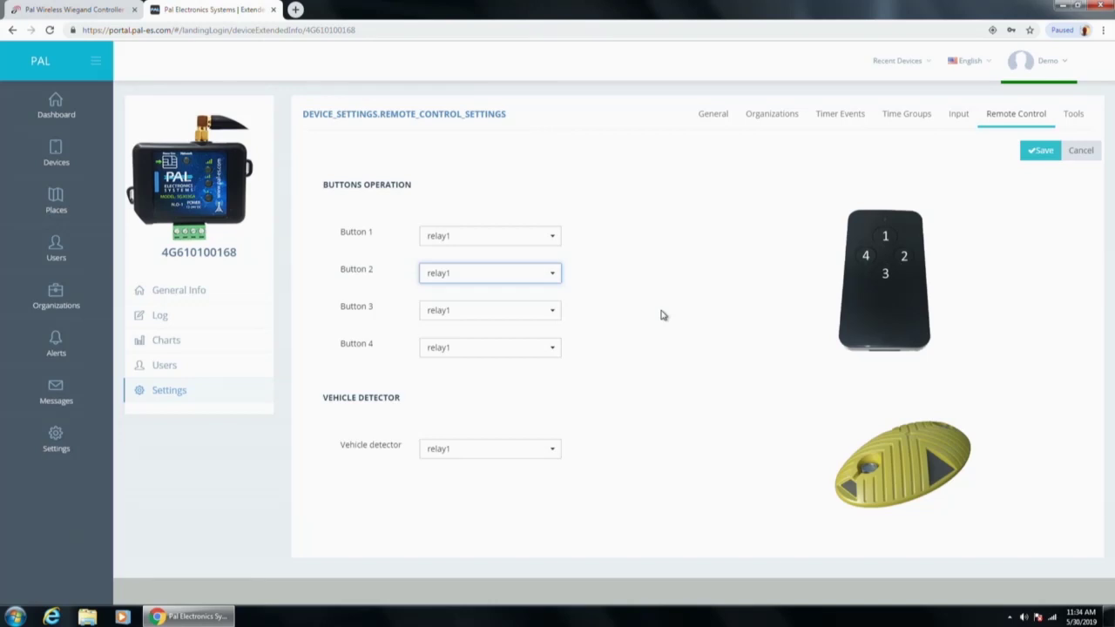
click(1079, 150)
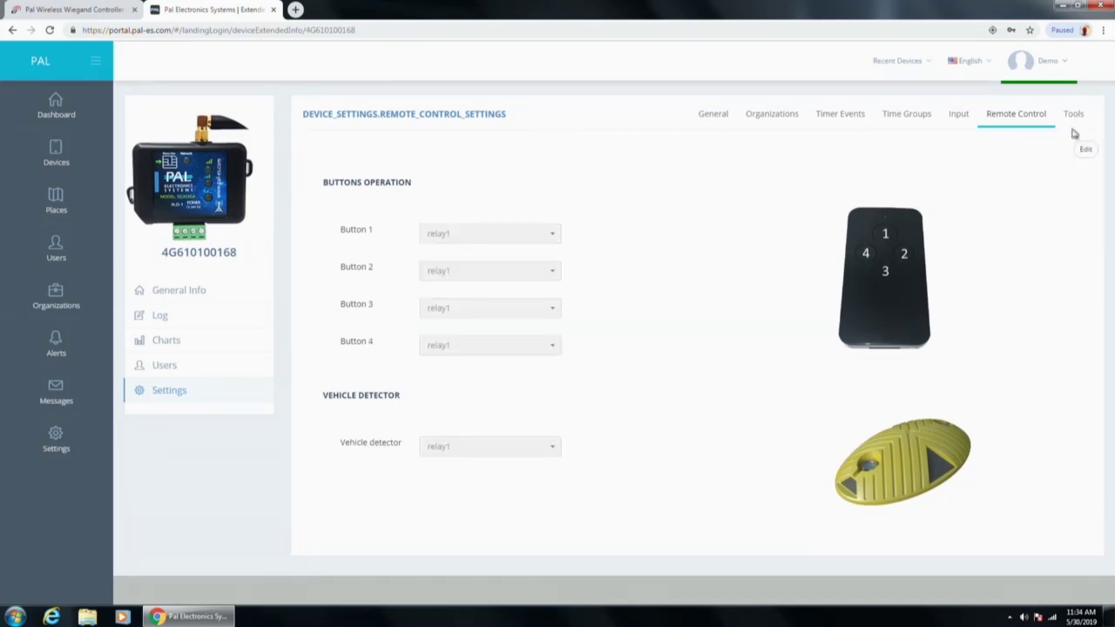
Step: Move from the device's Tools settings to the Places list, which is empty
click(1074, 117)
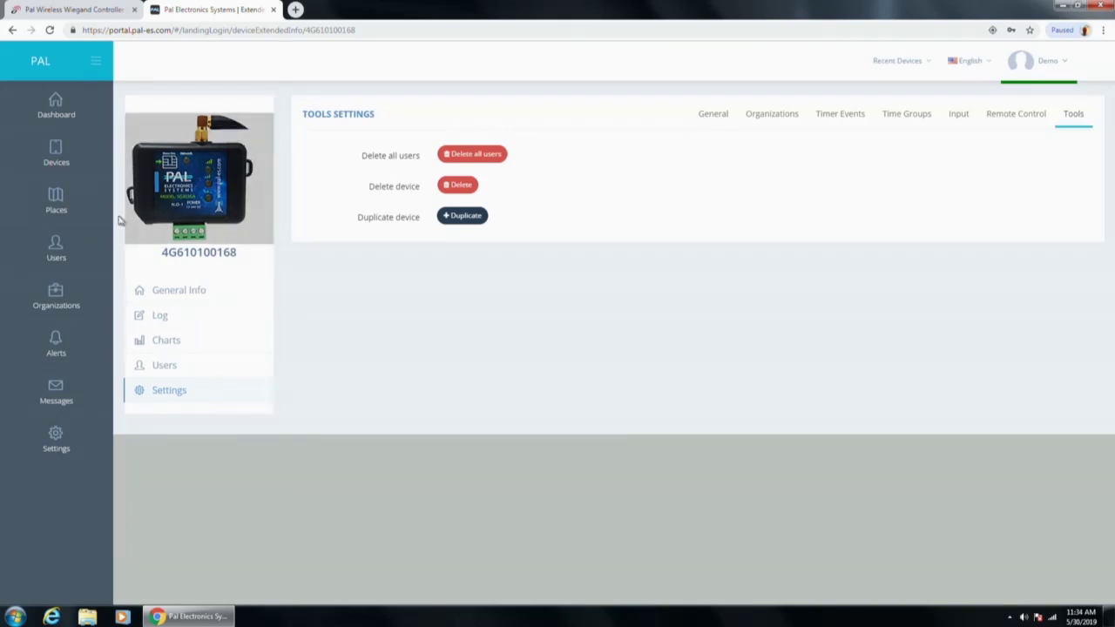
click(81, 214)
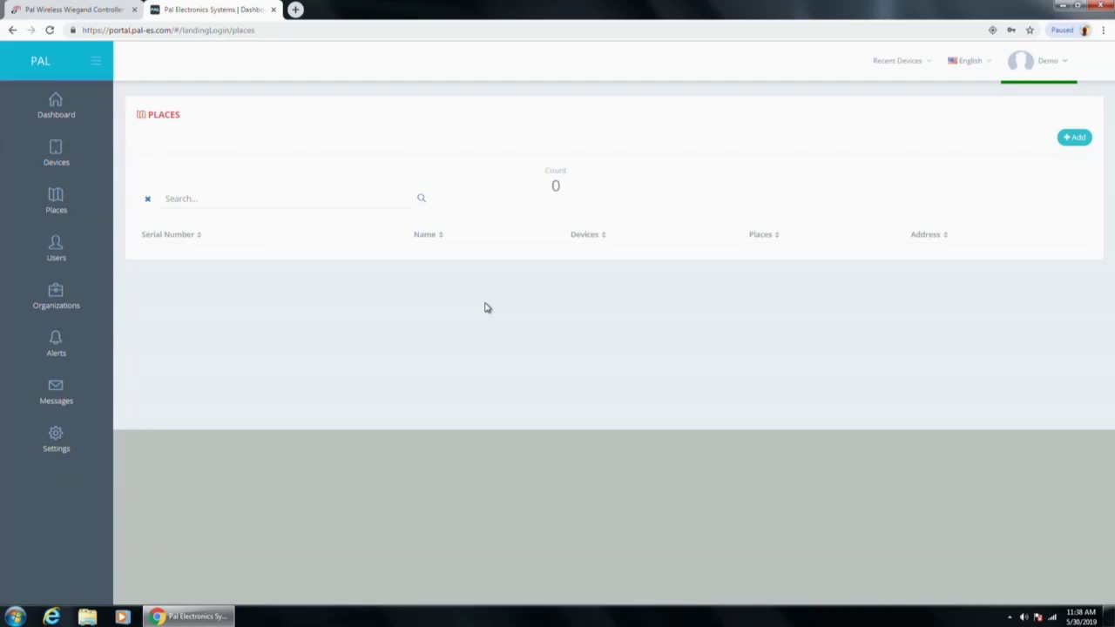
Step: Open the Test Unit device's user list and start adding a new user
click(50, 149)
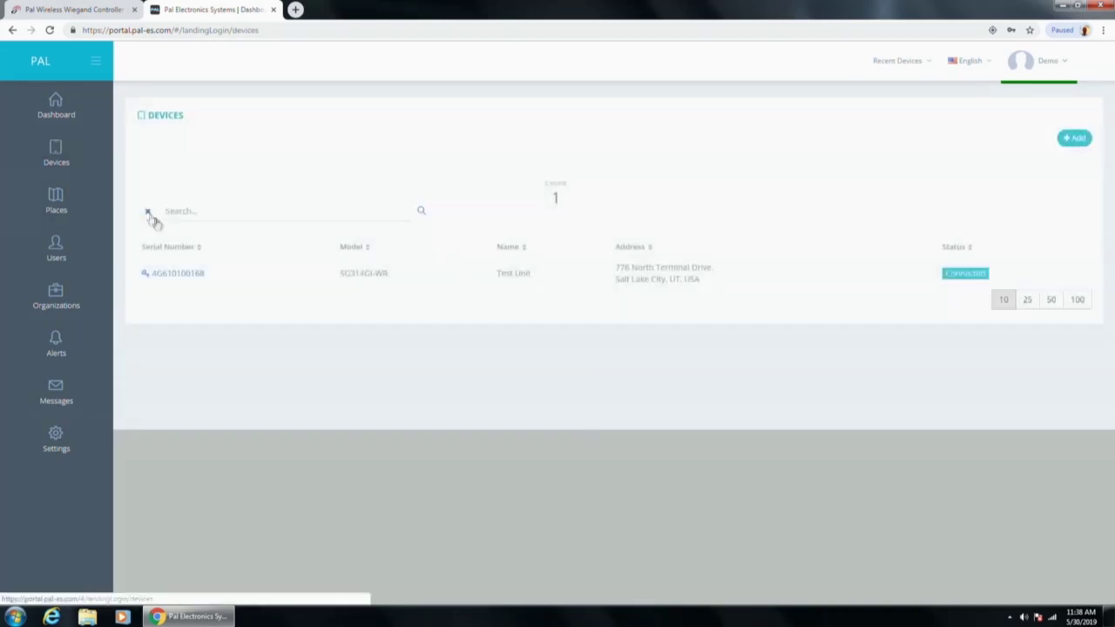
click(183, 278)
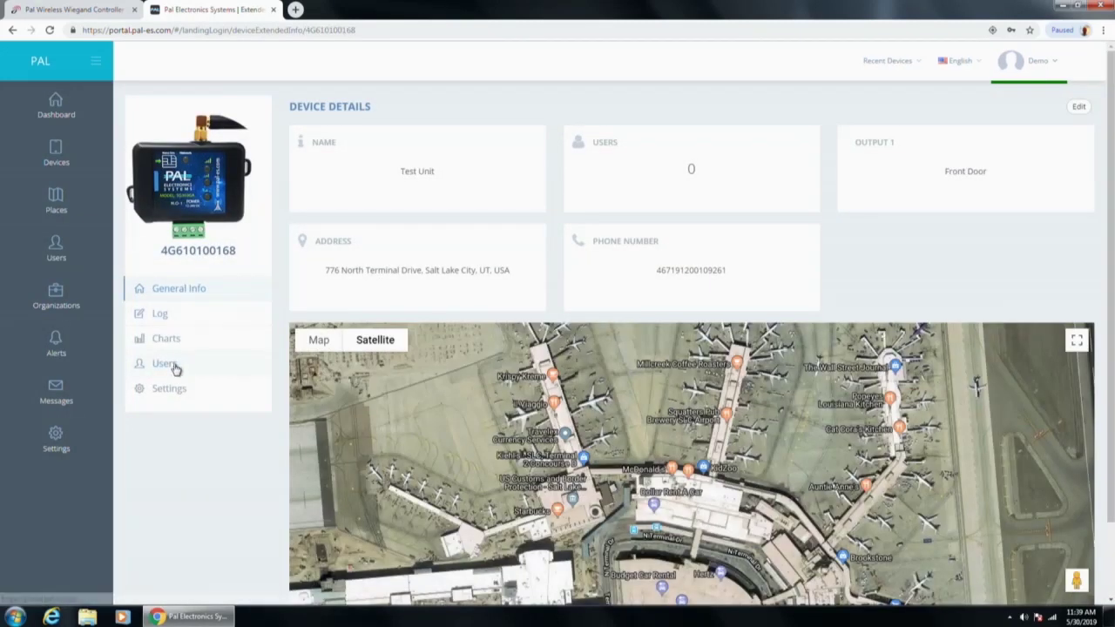
click(172, 366)
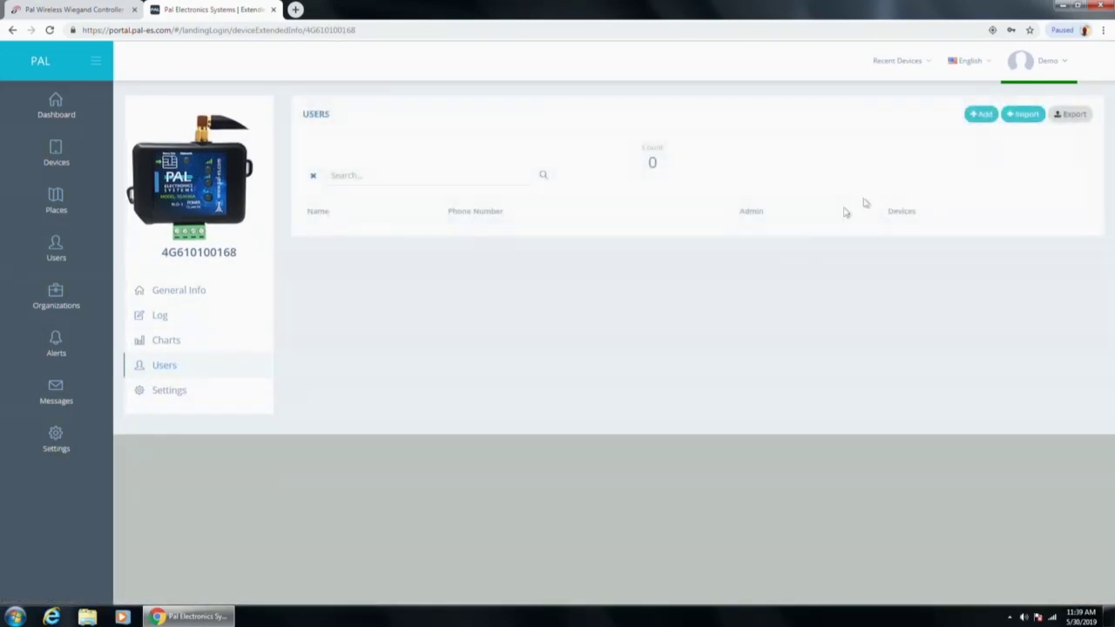
click(979, 114)
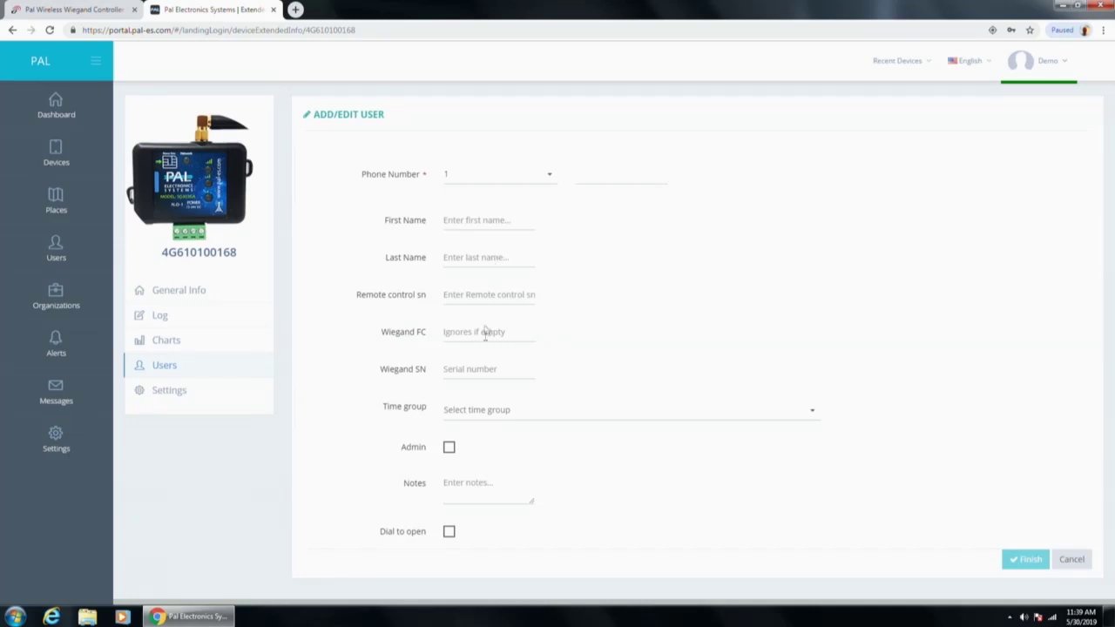
Step: Enter the user's first and last name and Wiegand SN 12345
click(466, 221)
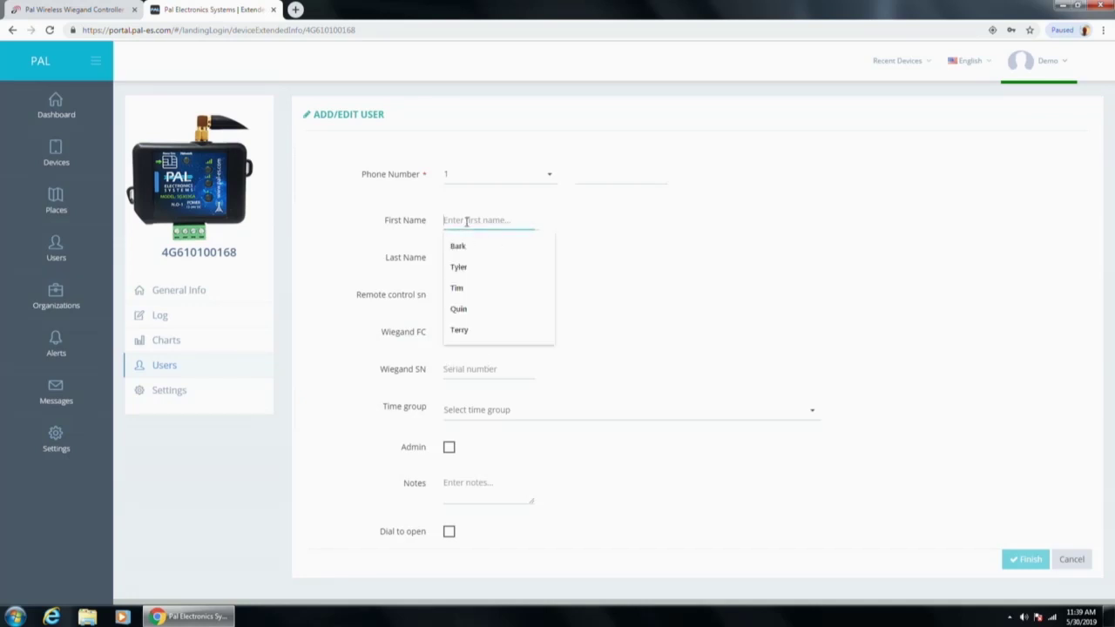
key(Tab)
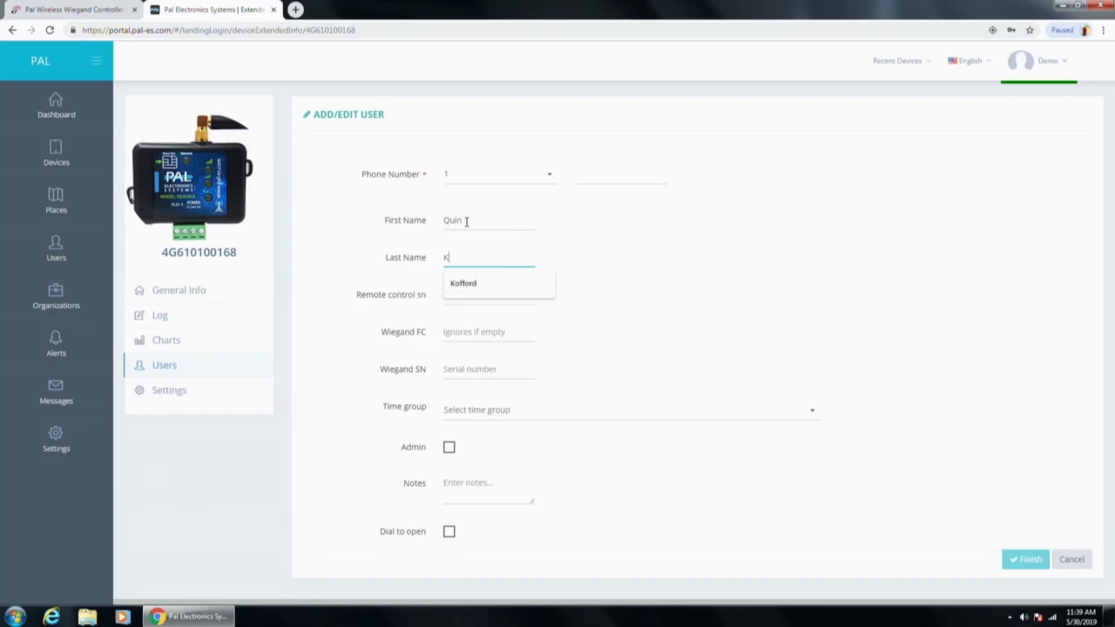
key(Tab)
key(Tab)
key(Tab)
text(12345)
key(Tab)
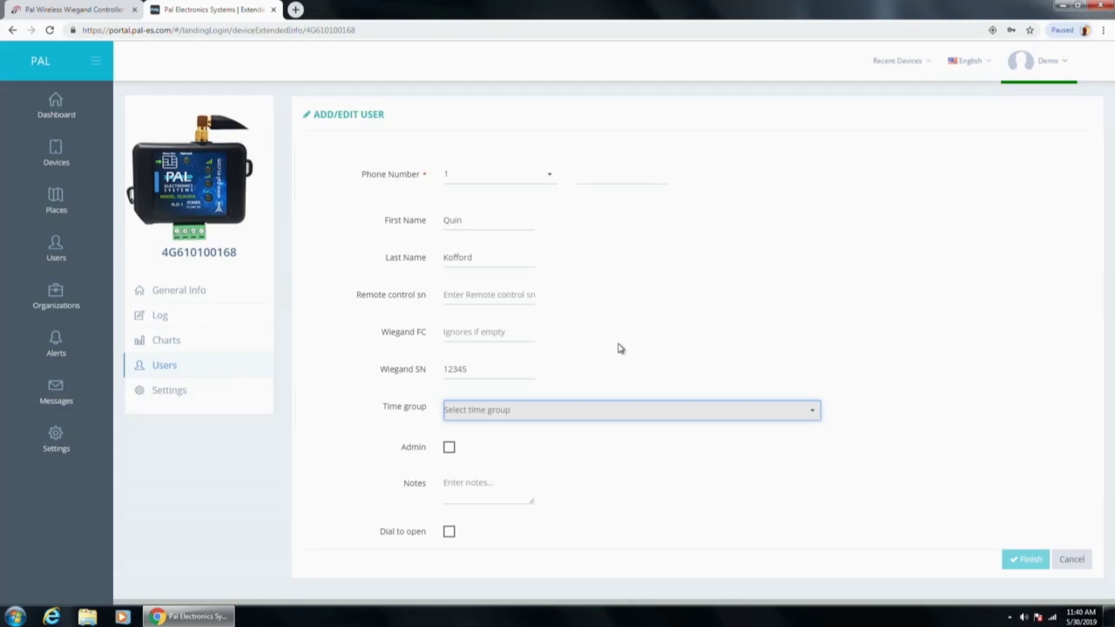
click(596, 178)
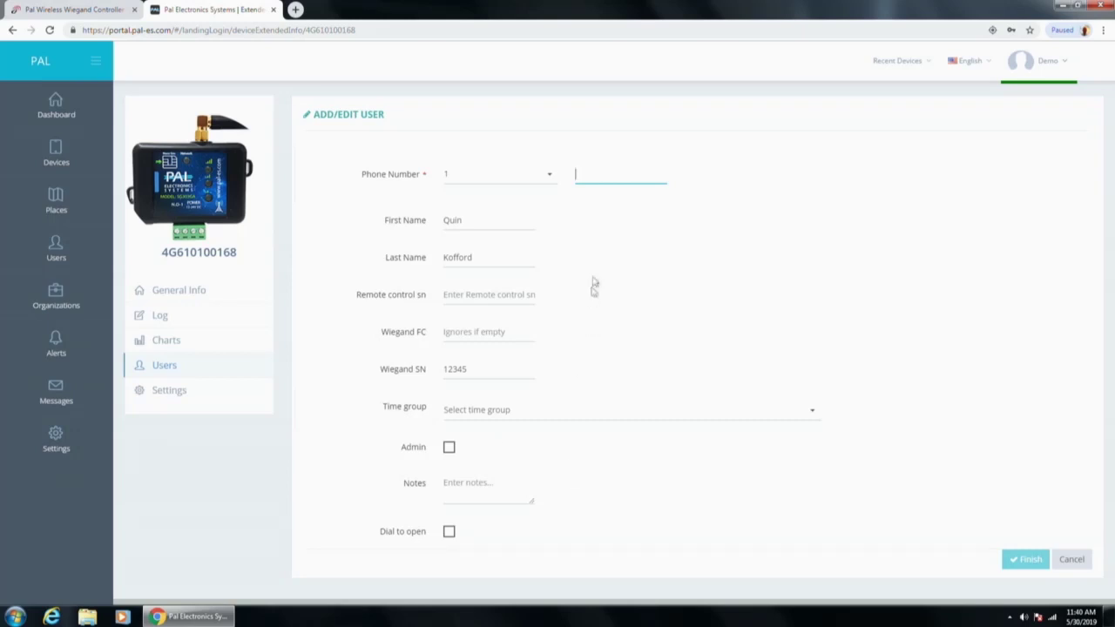
Step: Tick Admin, which enables Edit Device Users, View History and Update Device permissions
click(450, 448)
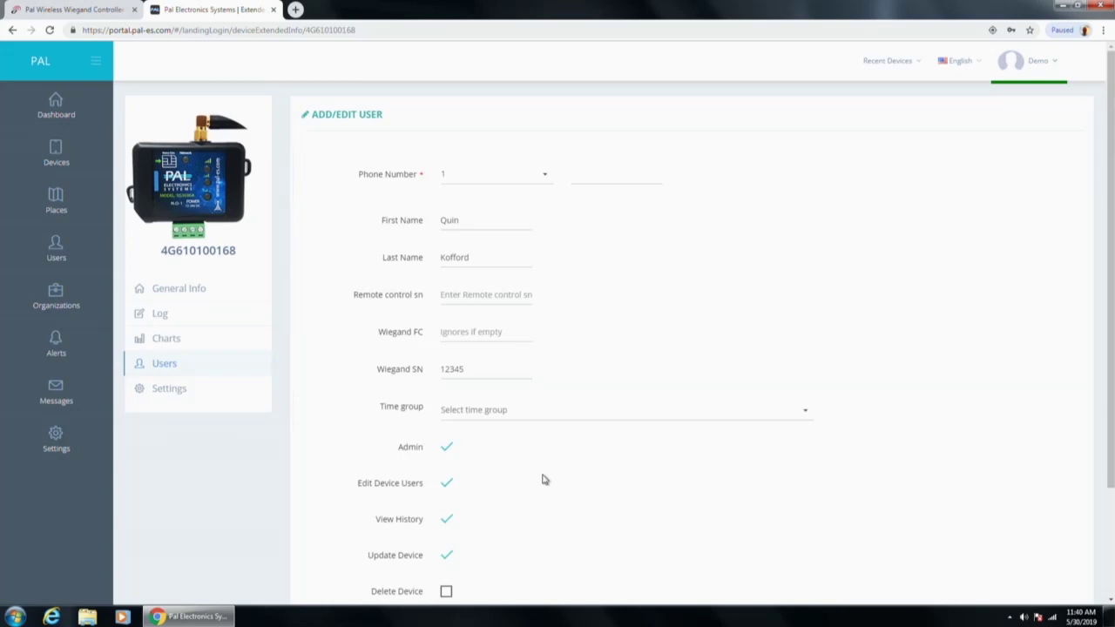
scroll(542, 484, down, 2)
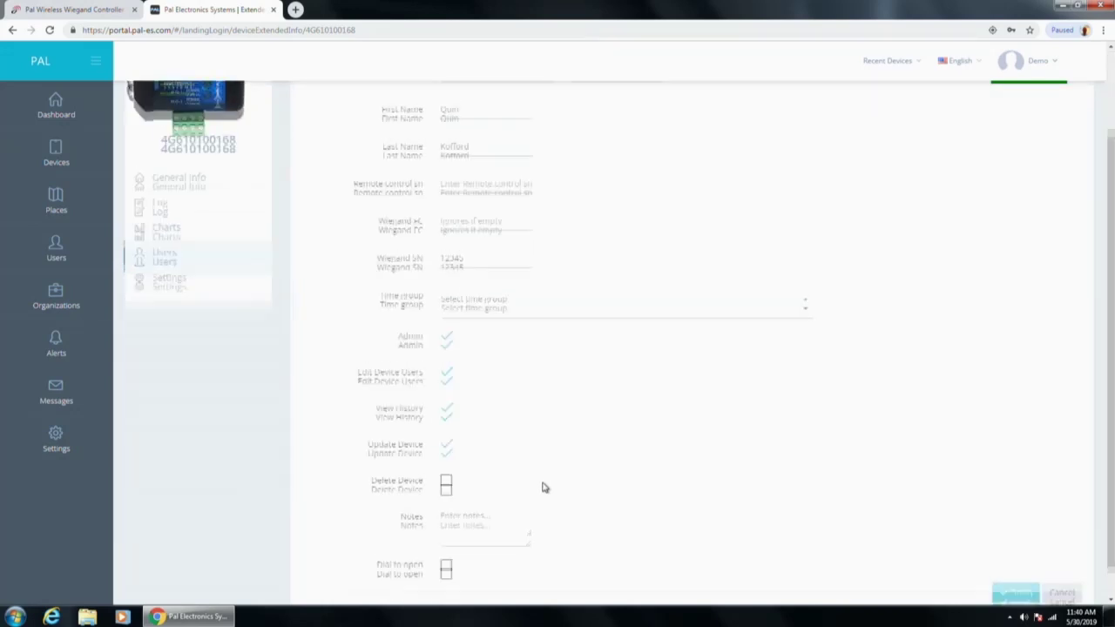
scroll(542, 487, up, 2)
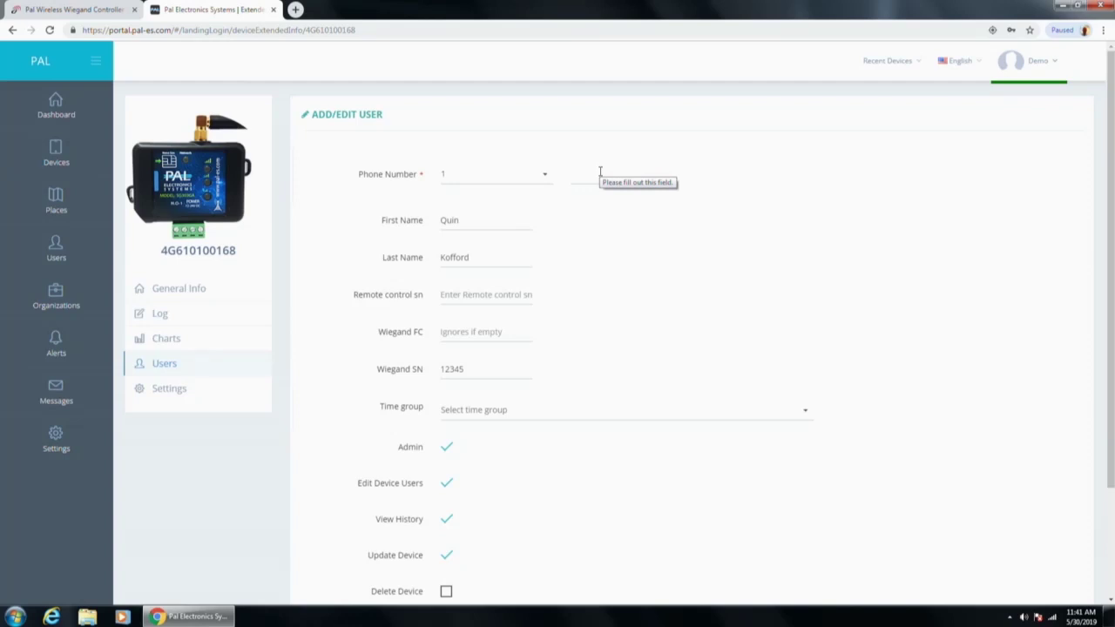
Step: Go back from the Wiegand Controller page to the PAL Cloud Management lineup, then return to the portal
click(96, 10)
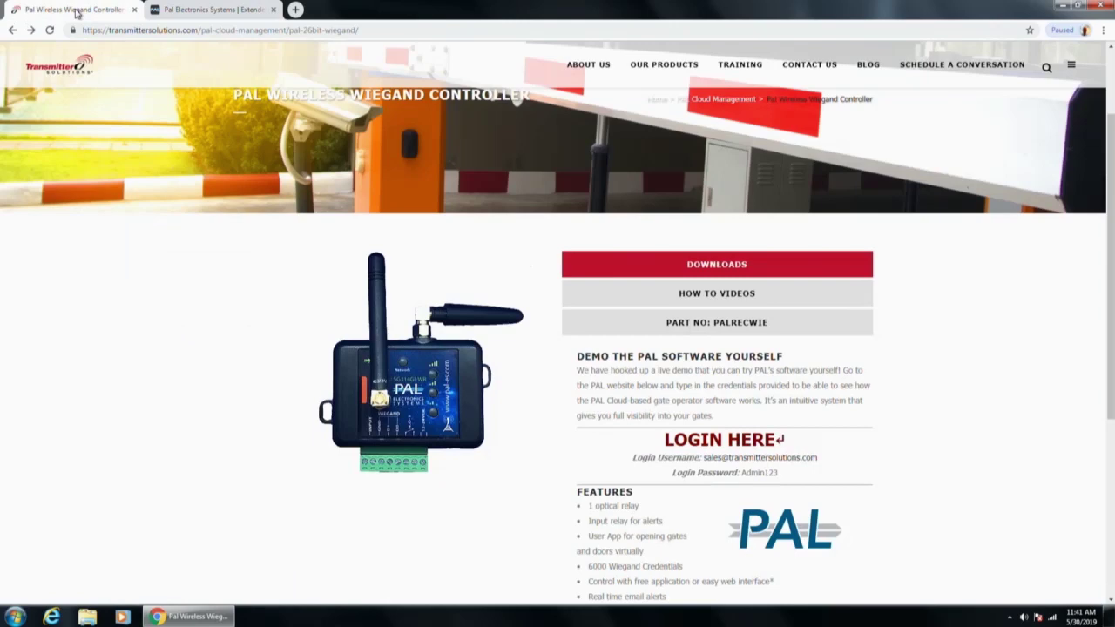
click(12, 29)
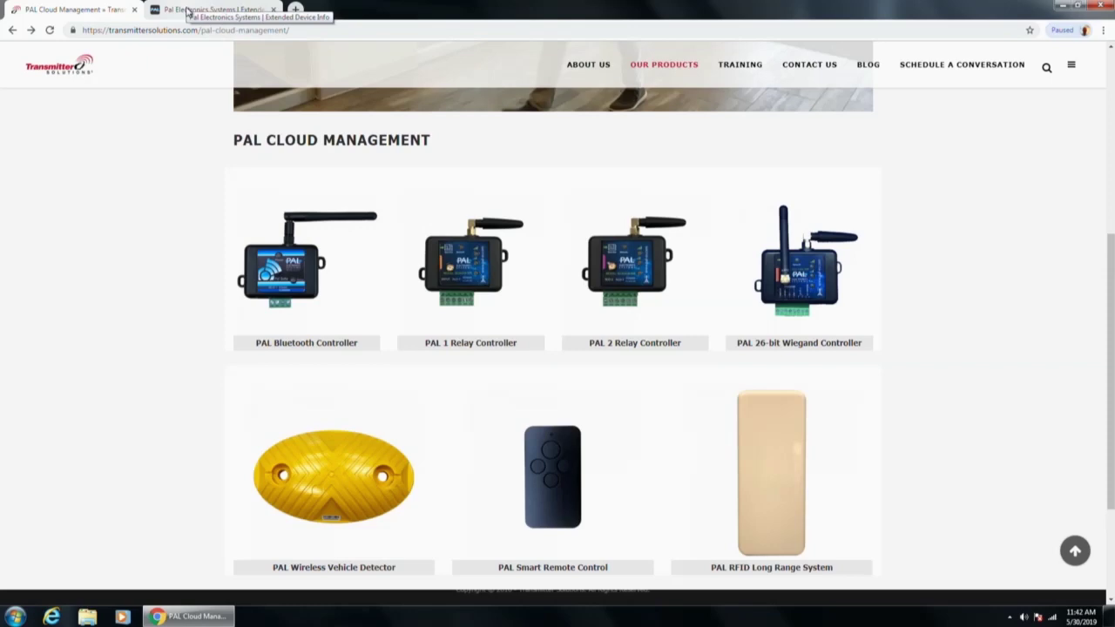
click(188, 10)
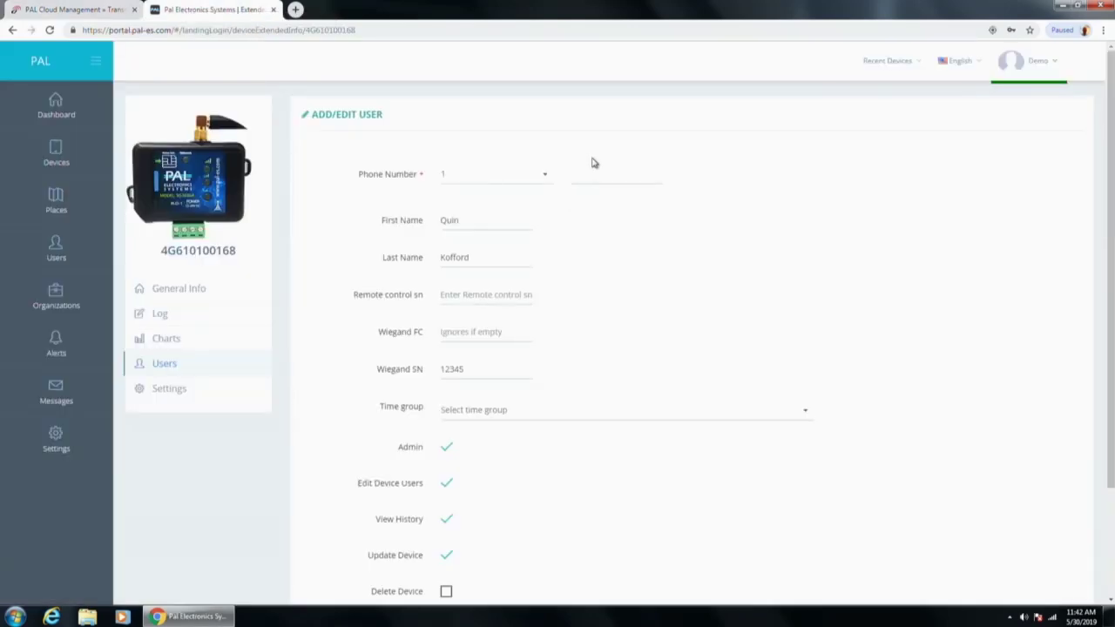